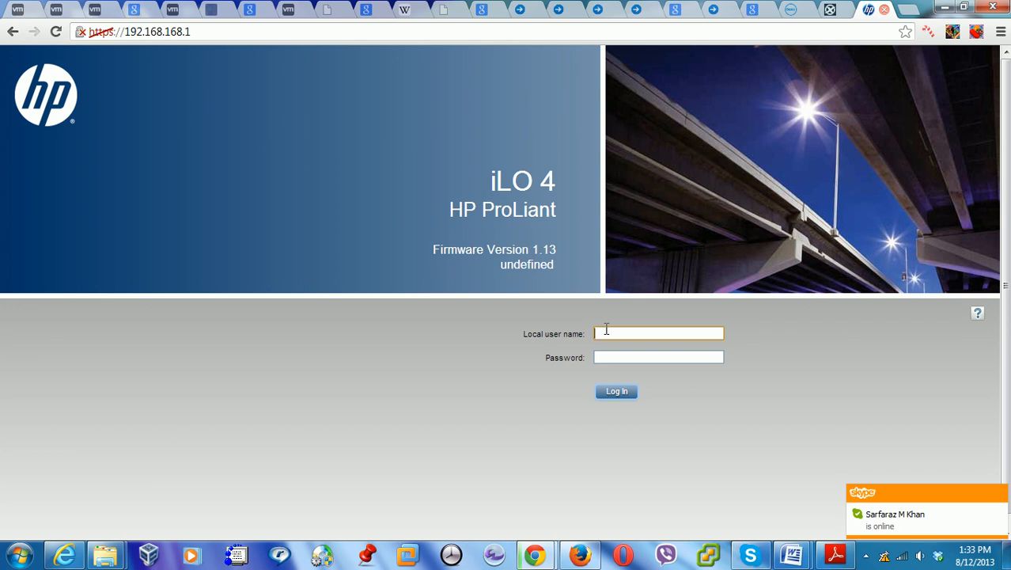
# Search Google for 'ipmi' in a new tab and open the Wikipedia IPMI article
pyautogui.click(910, 10)
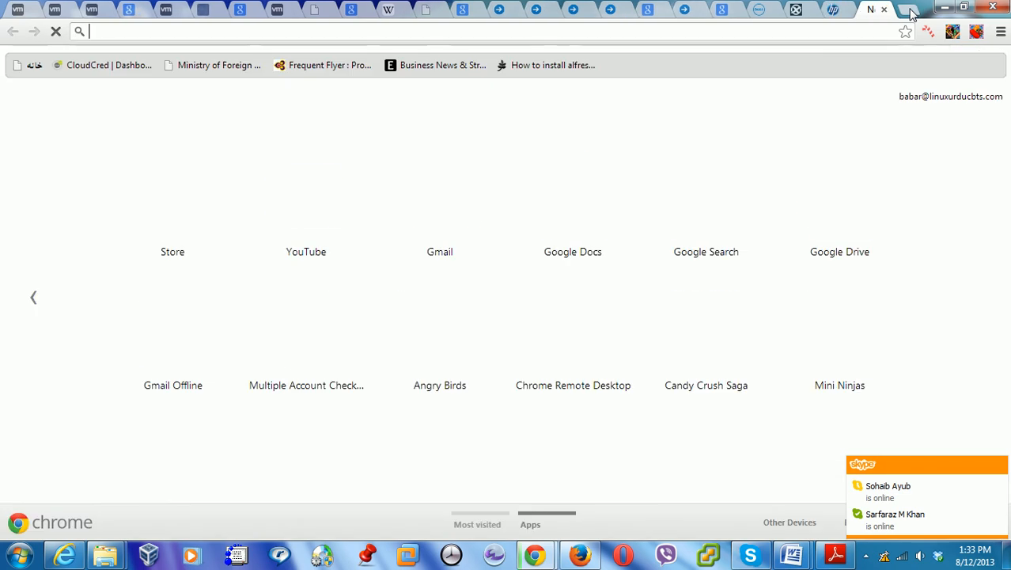
pyautogui.write('ipmi')
pyautogui.press('Return')
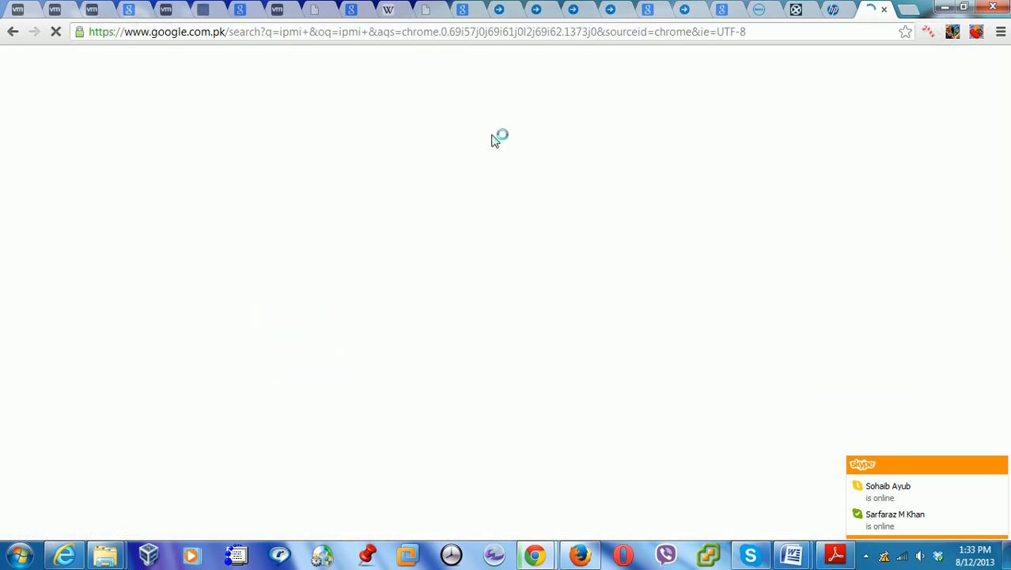
pyautogui.click(999, 465)
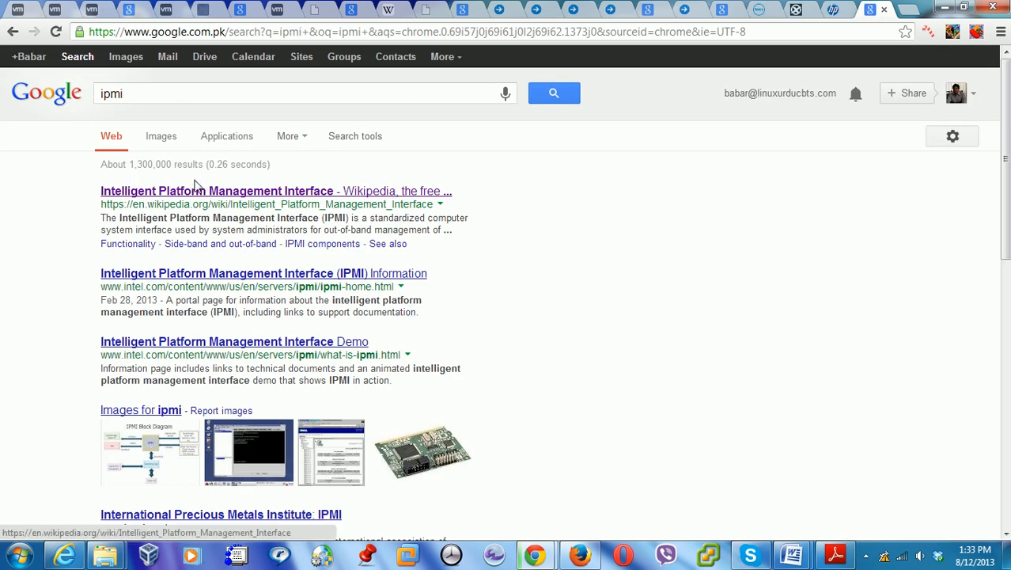
pyautogui.click(198, 195)
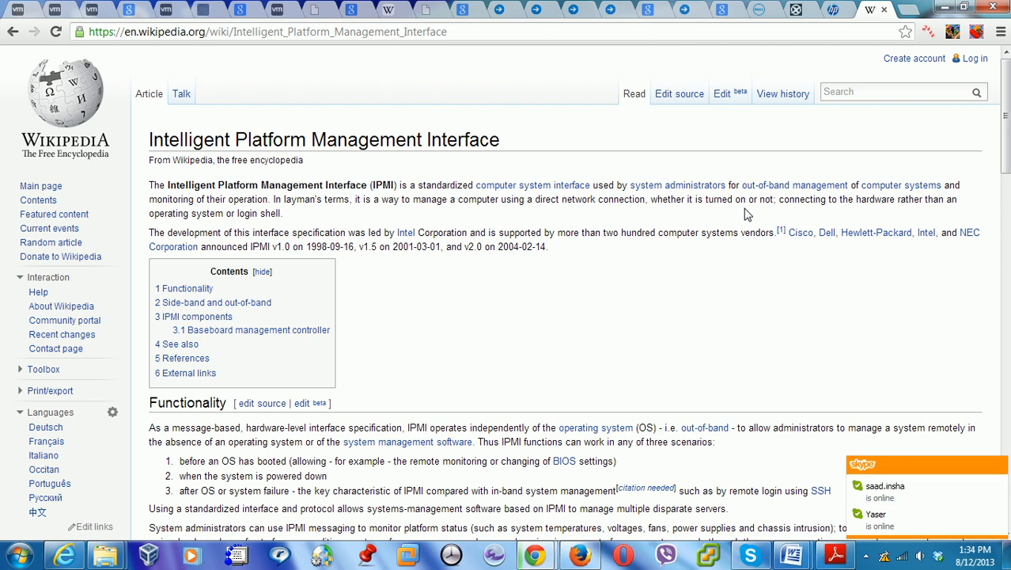
# Switch back to the HP iLO 4 login tab after reading the IPMI article
pyautogui.click(833, 9)
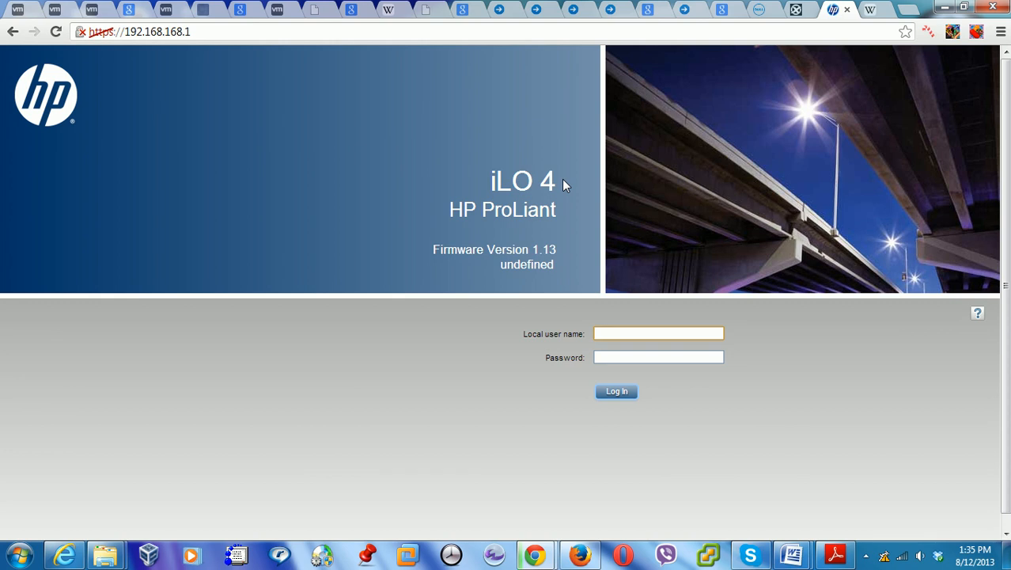
# Log in to iLO 4 as 'administrator' with the account password
pyautogui.write('administrator')
pyautogui.press('Tab')
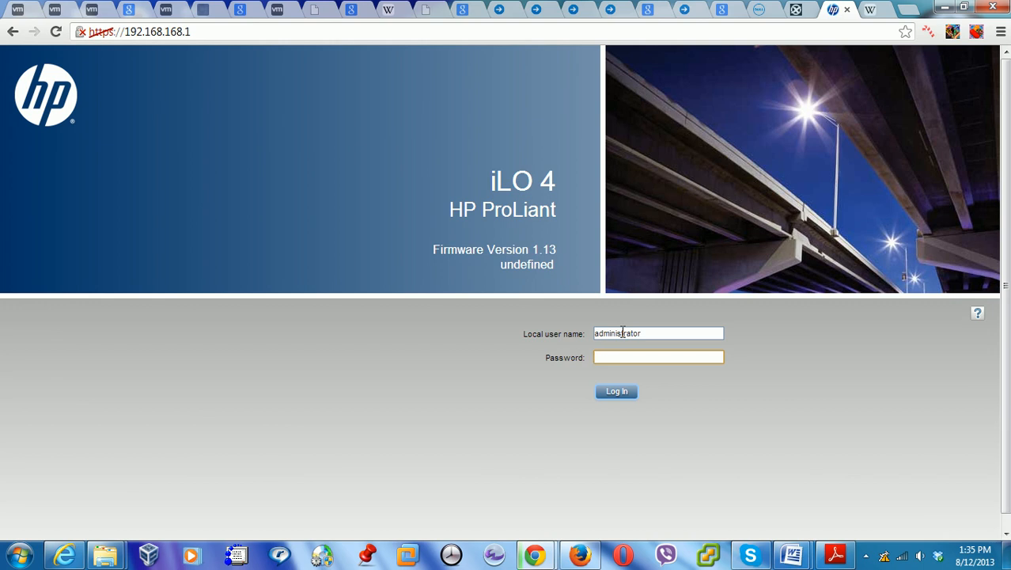
pyautogui.write('••••••••')
pyautogui.click(622, 393)
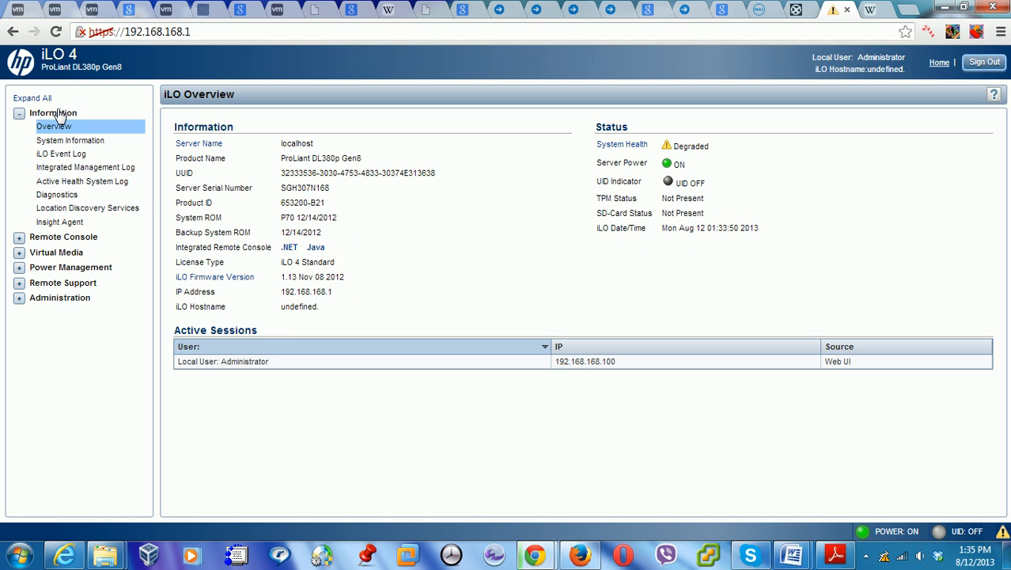
# Highlight the session IP 192.168.168.100, then open Information > System Information
pyautogui.moveTo(621, 370); pyautogui.dragTo(557, 367)
pyautogui.click(633, 368)
pyautogui.click(76, 140)
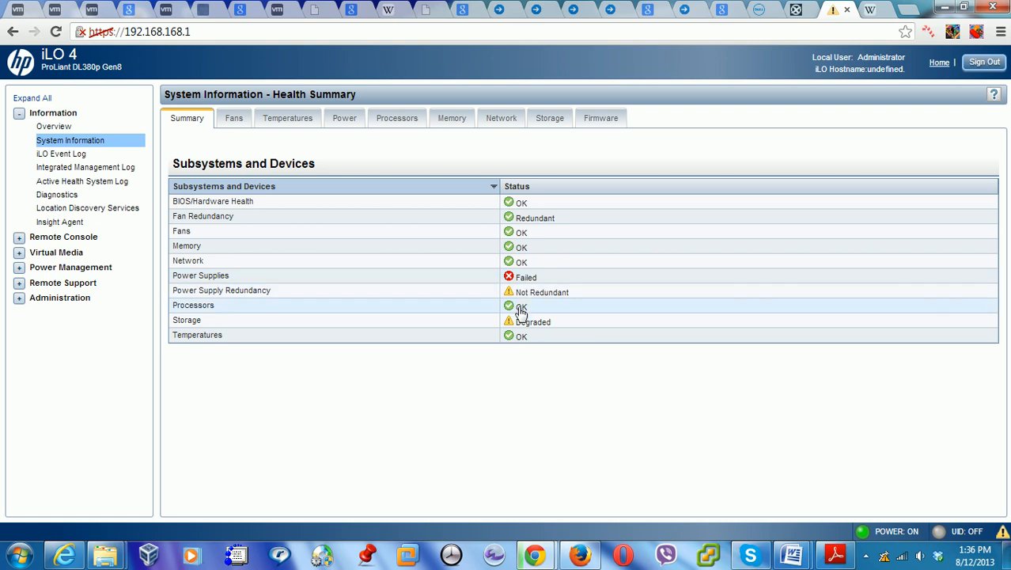
# Step through the Fans, Temperatures, Power, Processors and Memory tabs of System Information
pyautogui.click(235, 123)
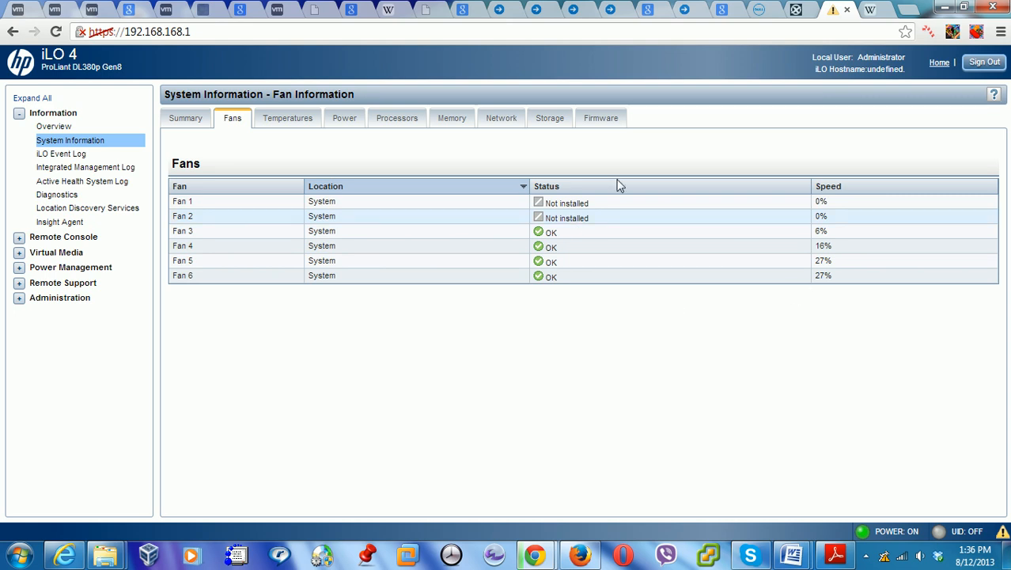
pyautogui.click(291, 118)
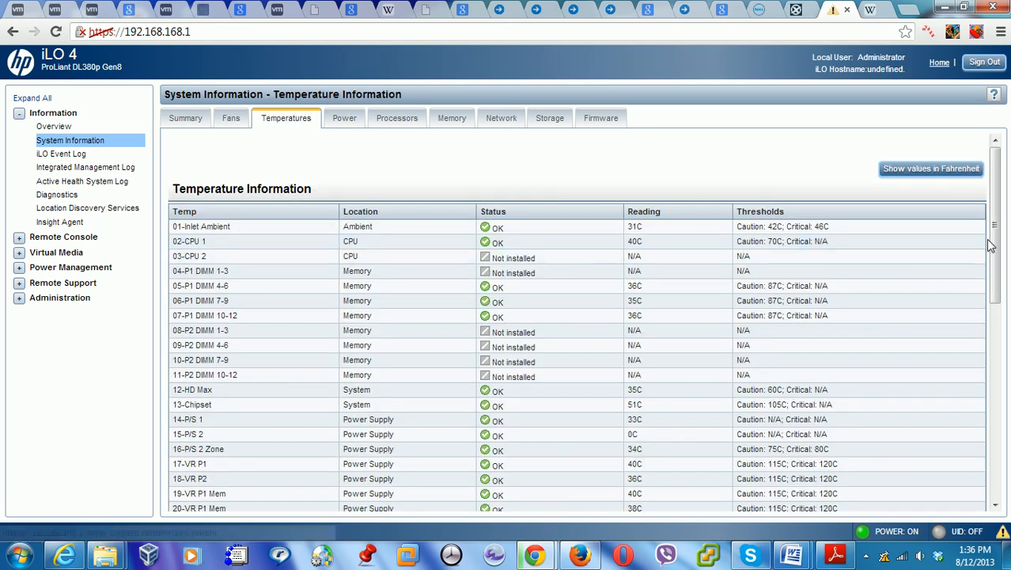
pyautogui.moveTo(996, 246); pyautogui.dragTo(963, 174)
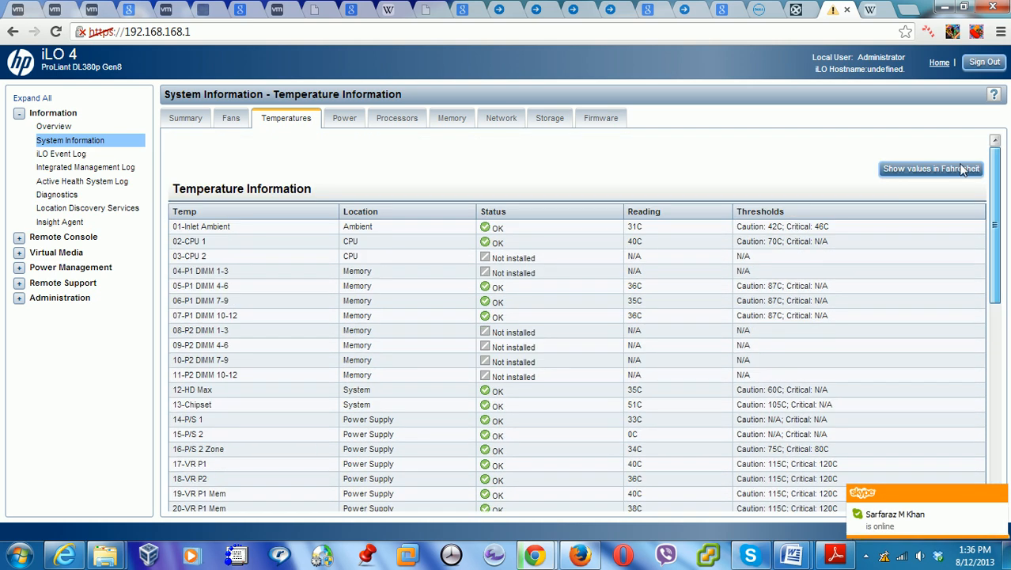
pyautogui.click(340, 119)
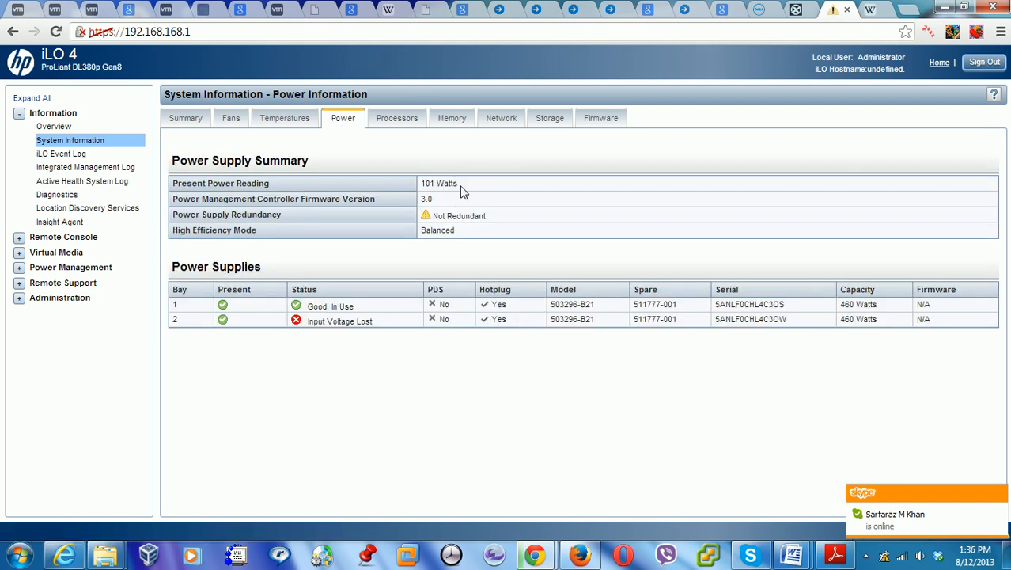
pyautogui.click(390, 119)
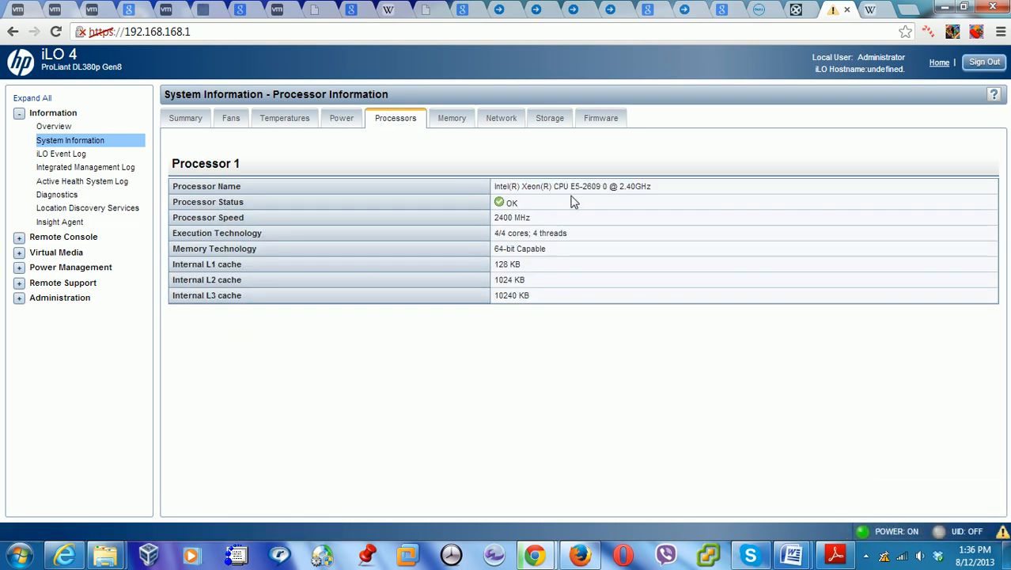
pyautogui.click(438, 123)
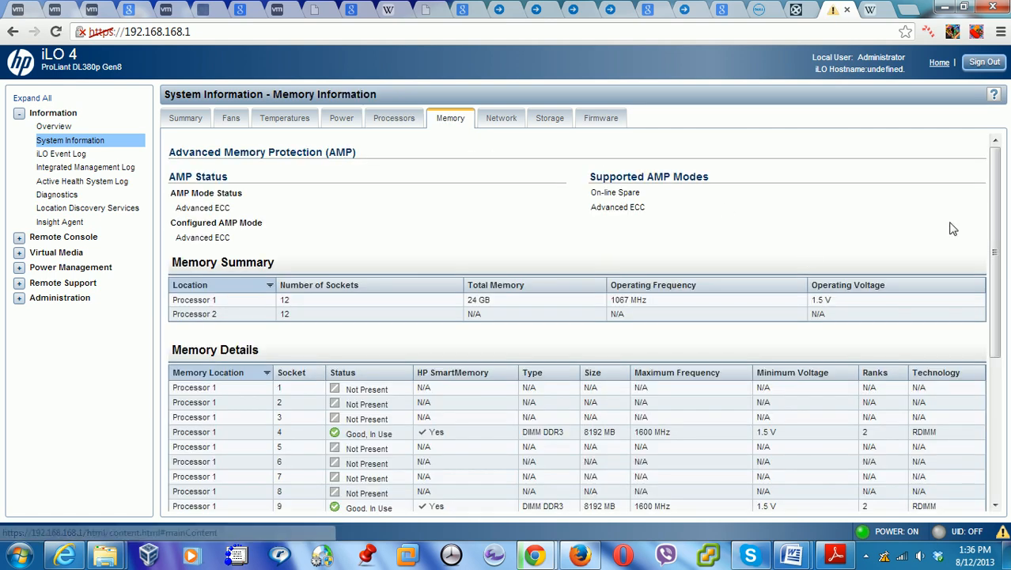
pyautogui.scroll(-3, 996, 222)
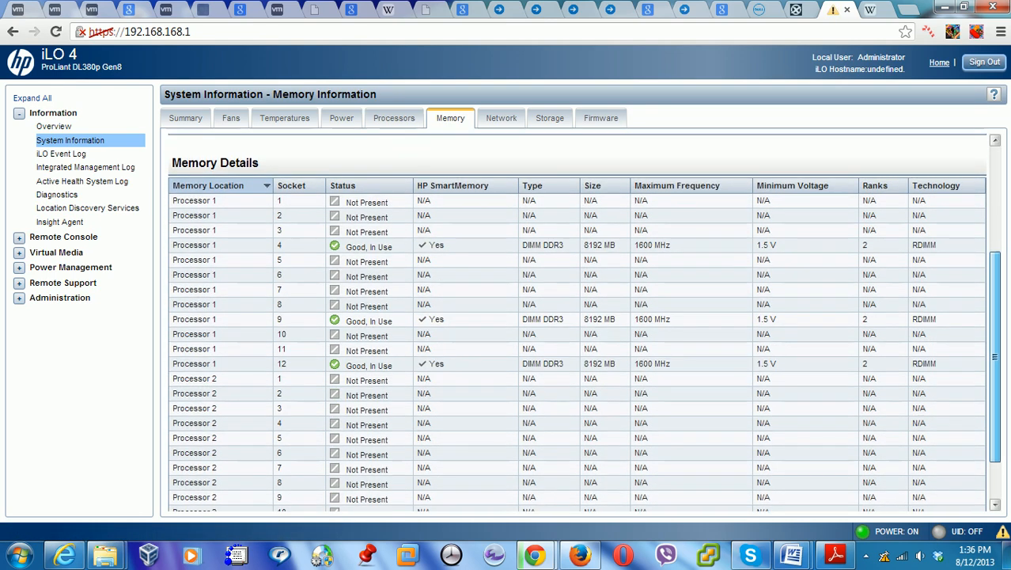
pyautogui.scroll(-1, 963, 194)
pyautogui.scroll(5, 963, 194)
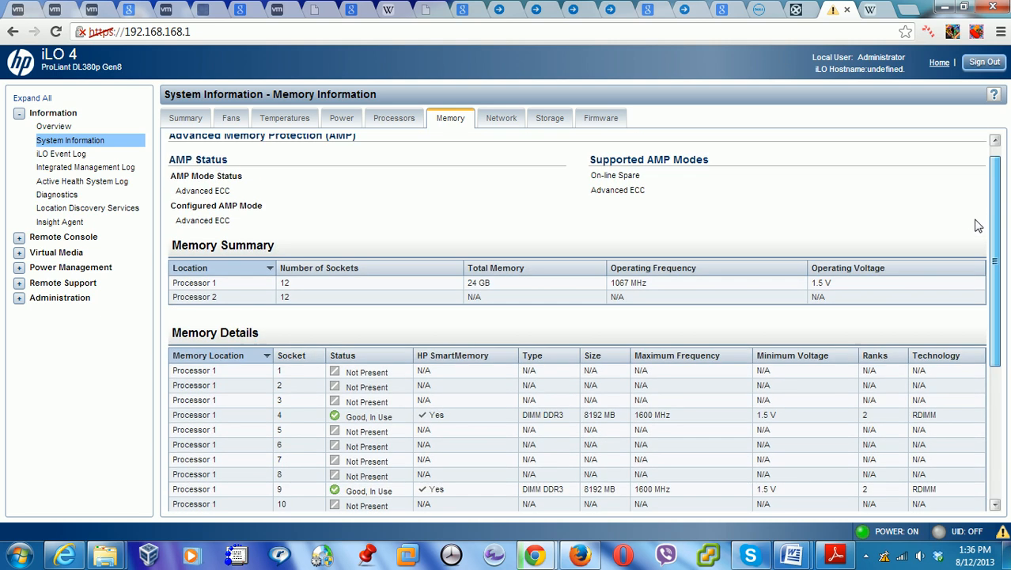
# On the Network tab, highlight NIC Port 1's 192.168.1.50 and the iLO port's 192.168.168.1
pyautogui.click(502, 120)
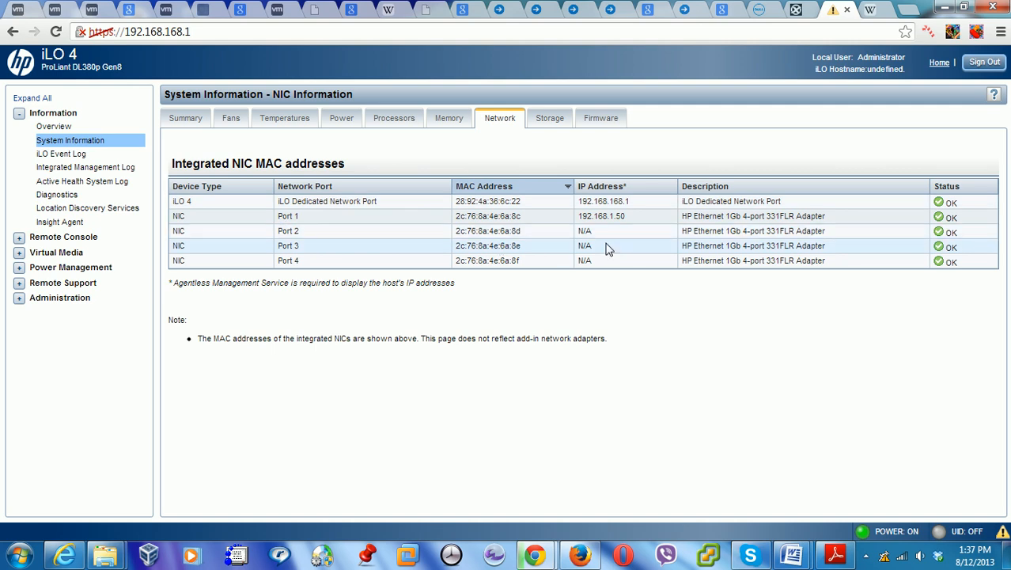
pyautogui.moveTo(628, 219); pyautogui.dragTo(576, 216)
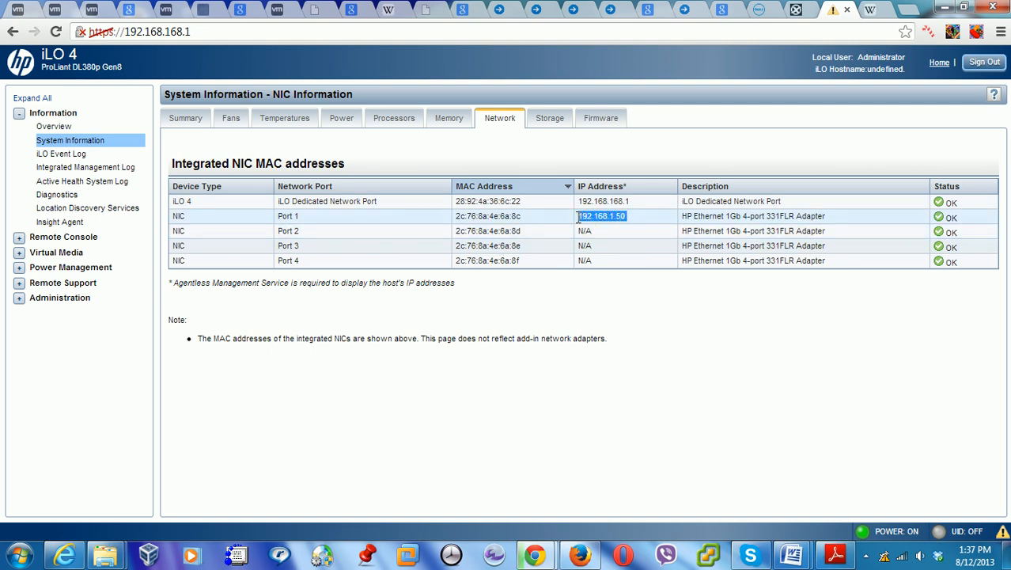
pyautogui.click(637, 297)
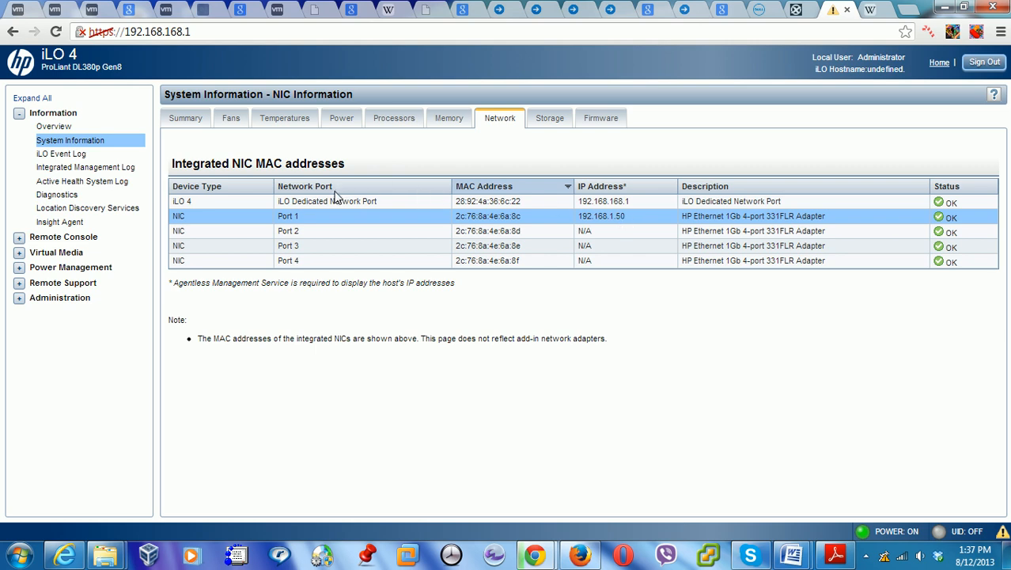
pyautogui.moveTo(633, 202); pyautogui.dragTo(577, 200)
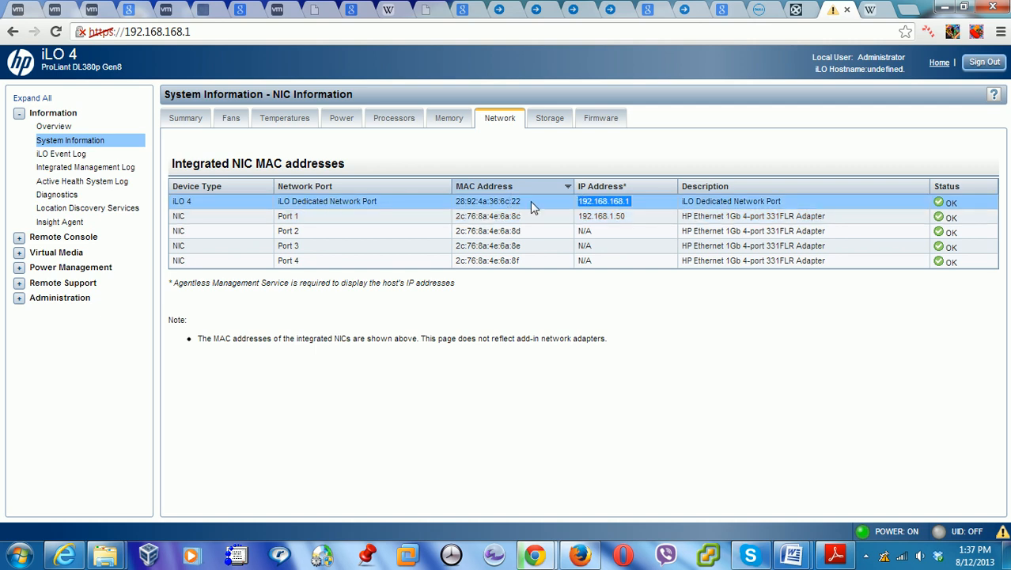
pyautogui.click(633, 221)
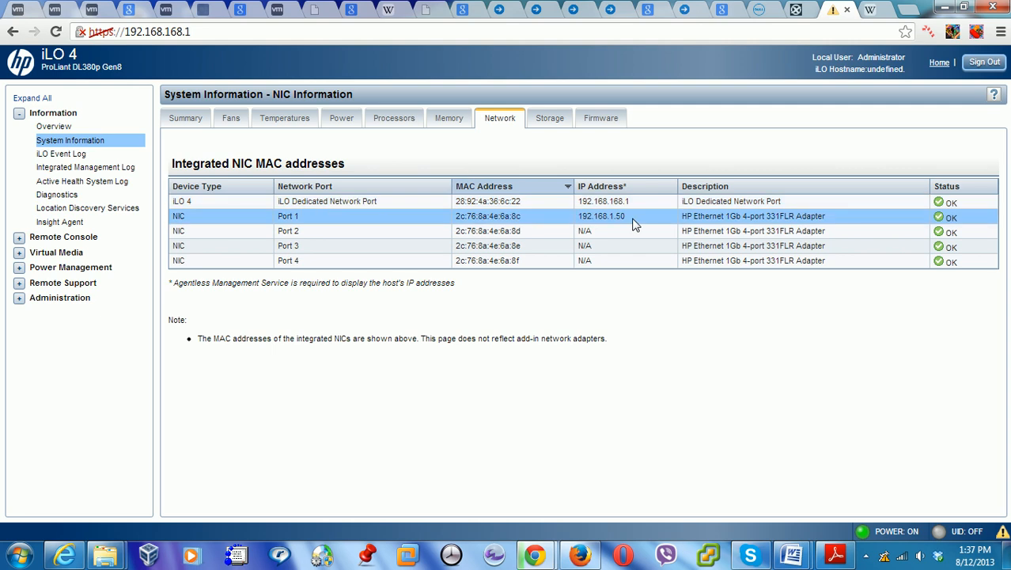
# Open the Storage tab and expand and collapse each drive enclosure and logical drive
pyautogui.click(541, 127)
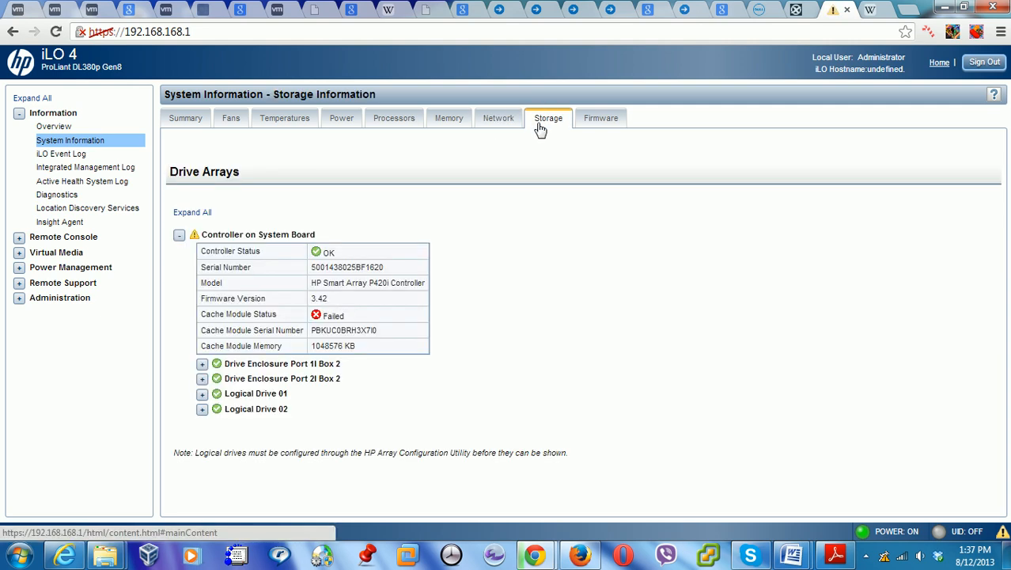
pyautogui.click(601, 123)
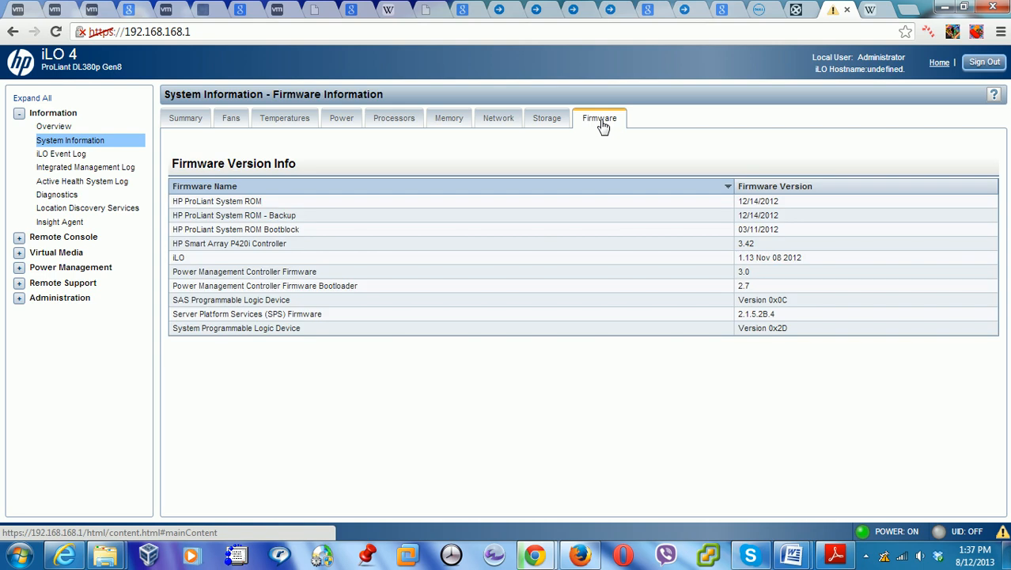
pyautogui.click(551, 125)
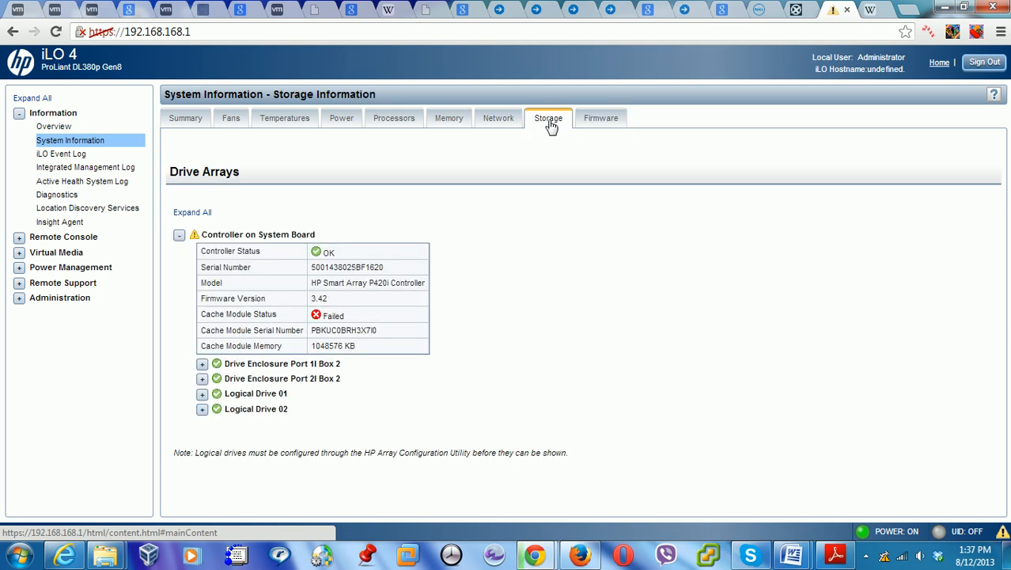
pyautogui.click(202, 365)
pyautogui.click(201, 366)
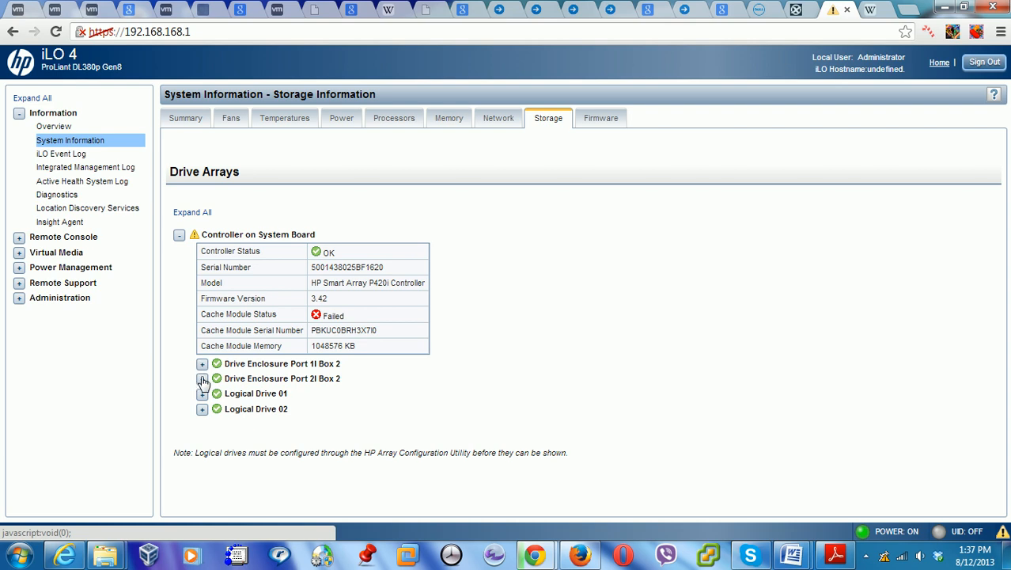
pyautogui.click(202, 381)
pyautogui.click(203, 380)
pyautogui.click(202, 396)
pyautogui.click(202, 395)
pyautogui.click(203, 410)
pyautogui.click(202, 410)
# Recheck the Port 1I and 2I Box 2 enclosures, then show Logical Drive 01's 279 GB capacity
pyautogui.click(203, 365)
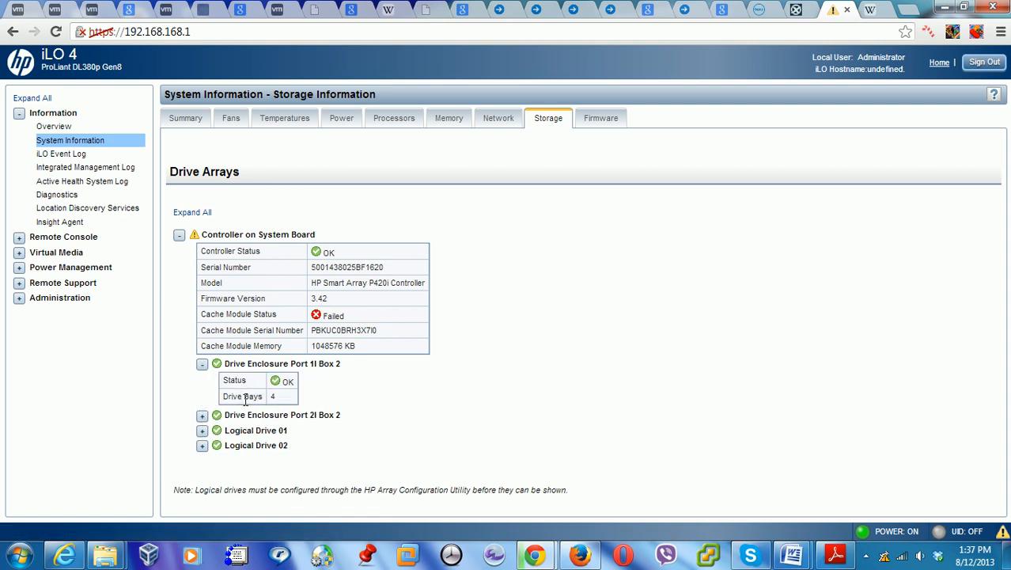
pyautogui.click(202, 364)
pyautogui.click(203, 379)
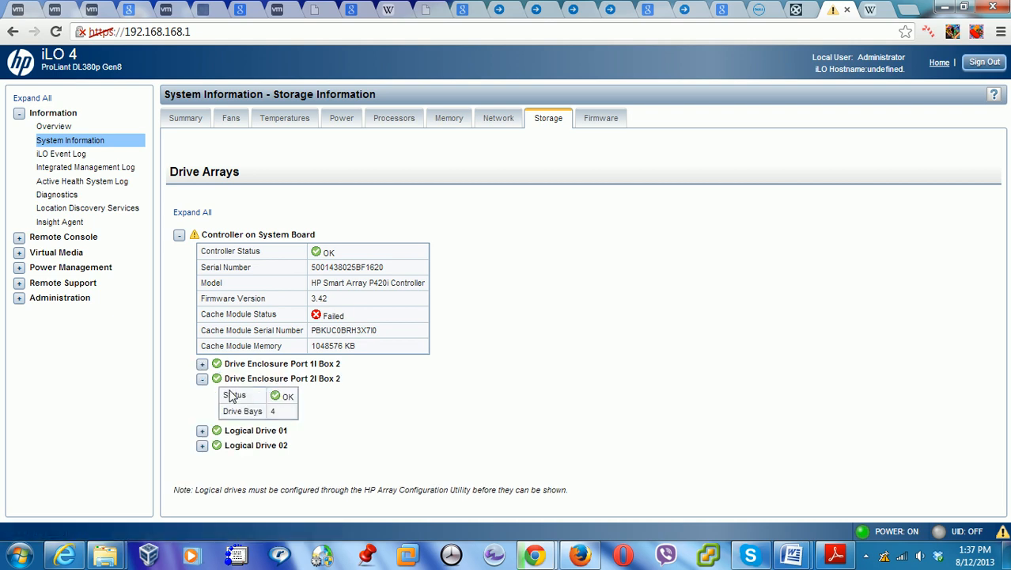
pyautogui.click(203, 380)
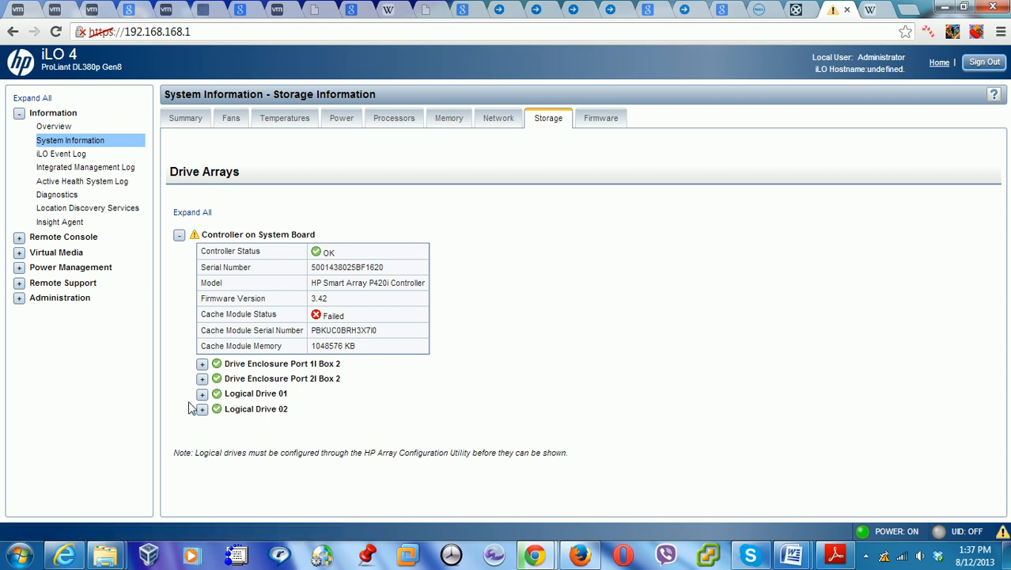
pyautogui.click(202, 394)
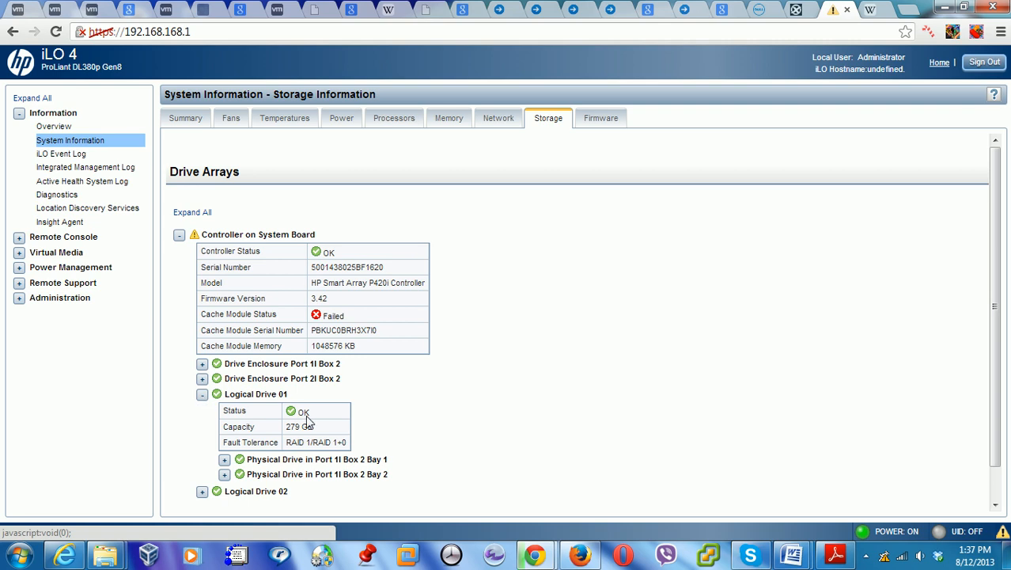
pyautogui.moveTo(316, 426); pyautogui.dragTo(284, 427)
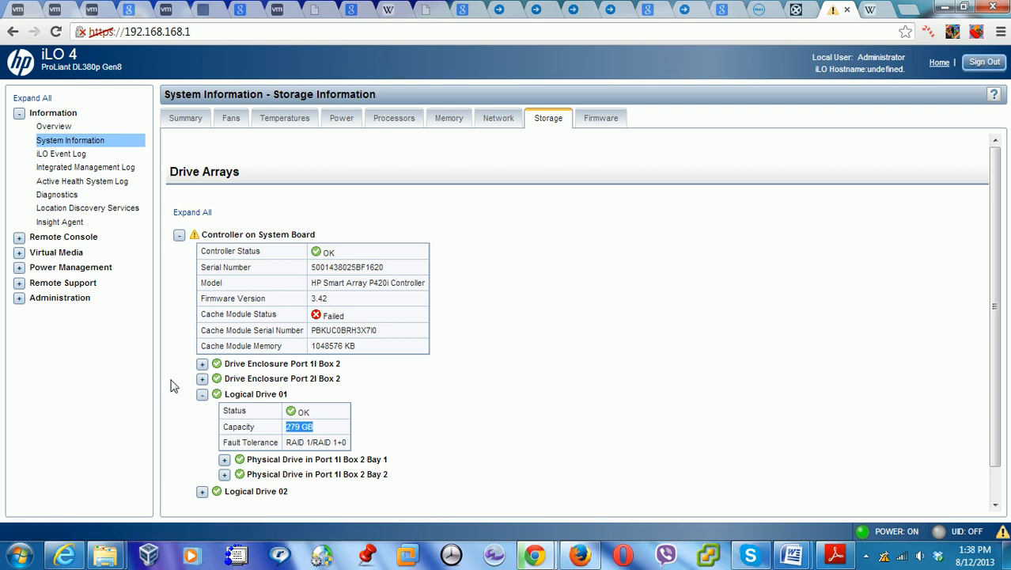
pyautogui.click(201, 395)
pyautogui.click(202, 409)
pyautogui.click(202, 410)
pyautogui.click(202, 393)
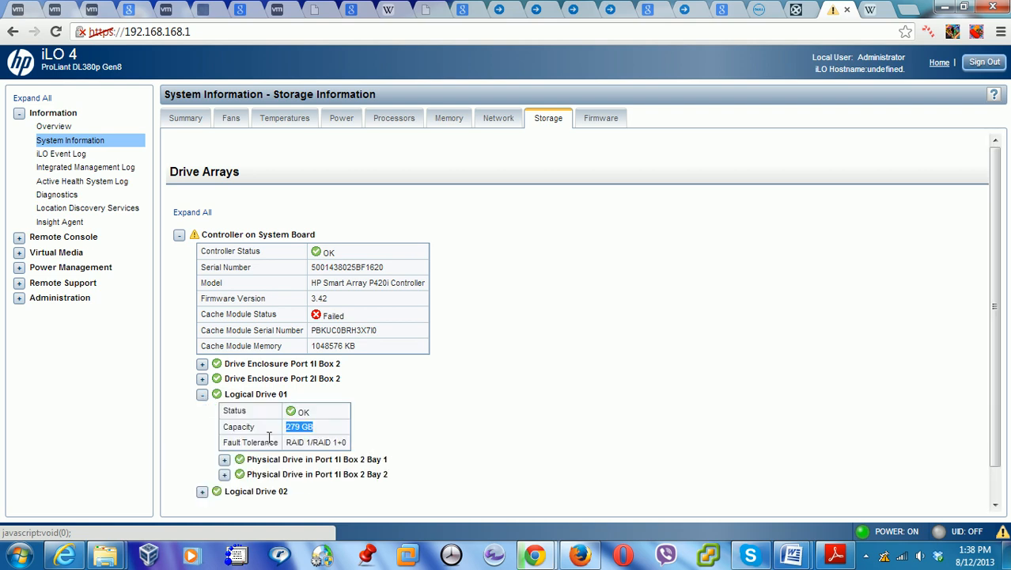
# Inspect the Bay 1 and Bay 2 physical drives and Logical Drive 02's RAID details
pyautogui.click(225, 460)
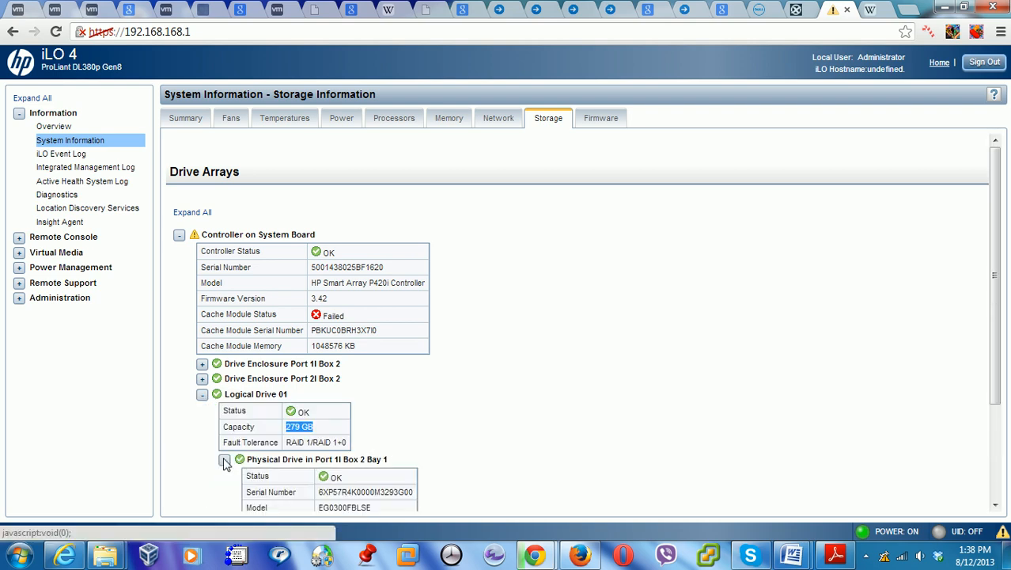
pyautogui.moveTo(996, 277); pyautogui.dragTo(1007, 375)
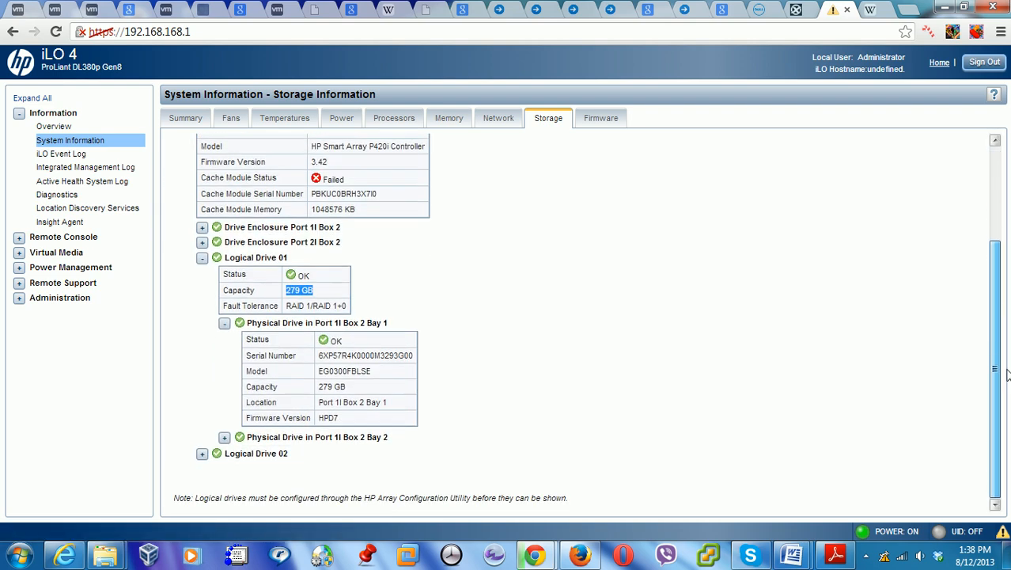
pyautogui.click(225, 438)
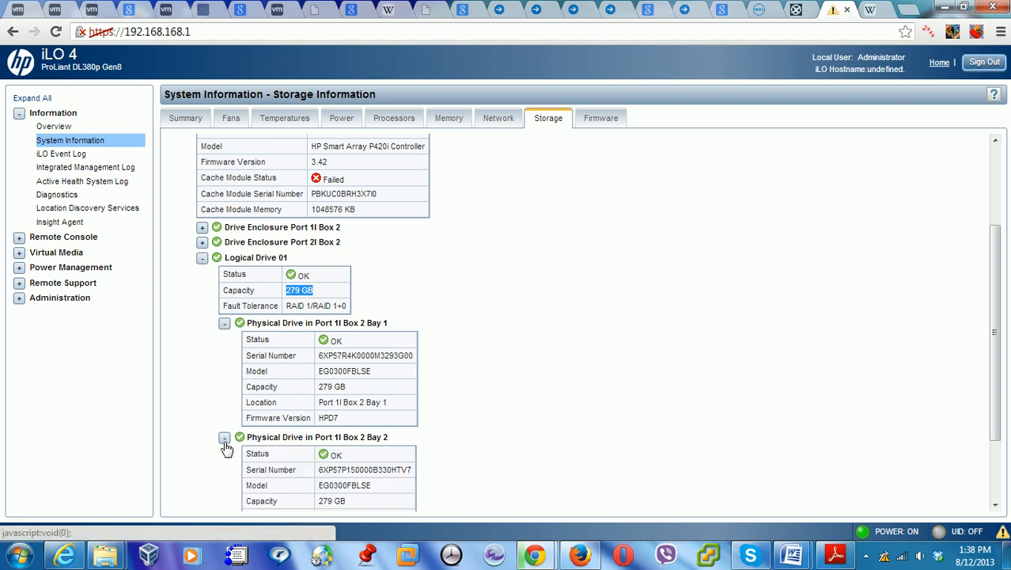
pyautogui.click(225, 437)
pyautogui.click(224, 324)
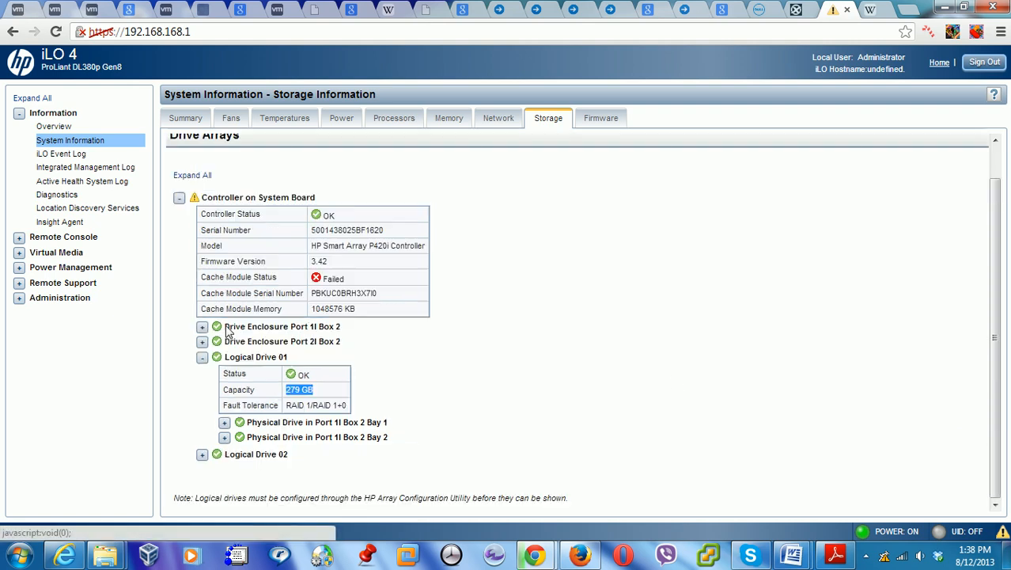
pyautogui.click(202, 455)
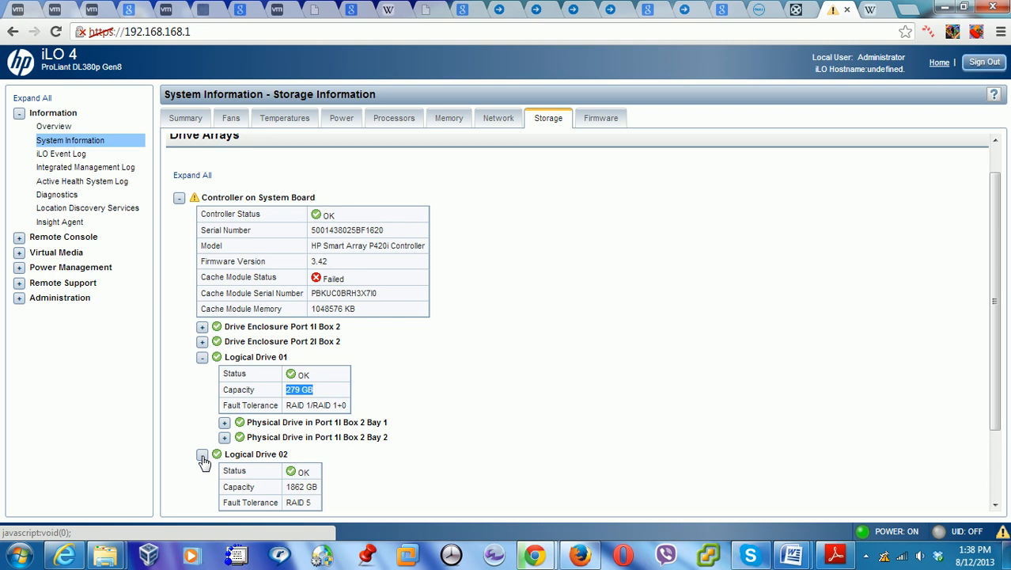
pyautogui.click(203, 455)
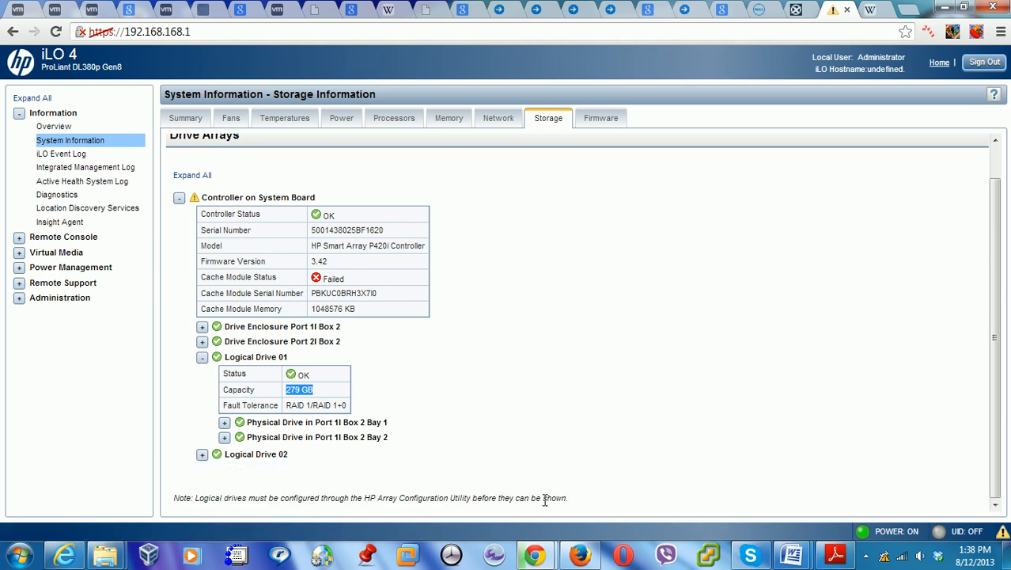
# Browse the iLO Event Log and Integrated Management Log, ending on the Active Health System Log page
pyautogui.click(61, 158)
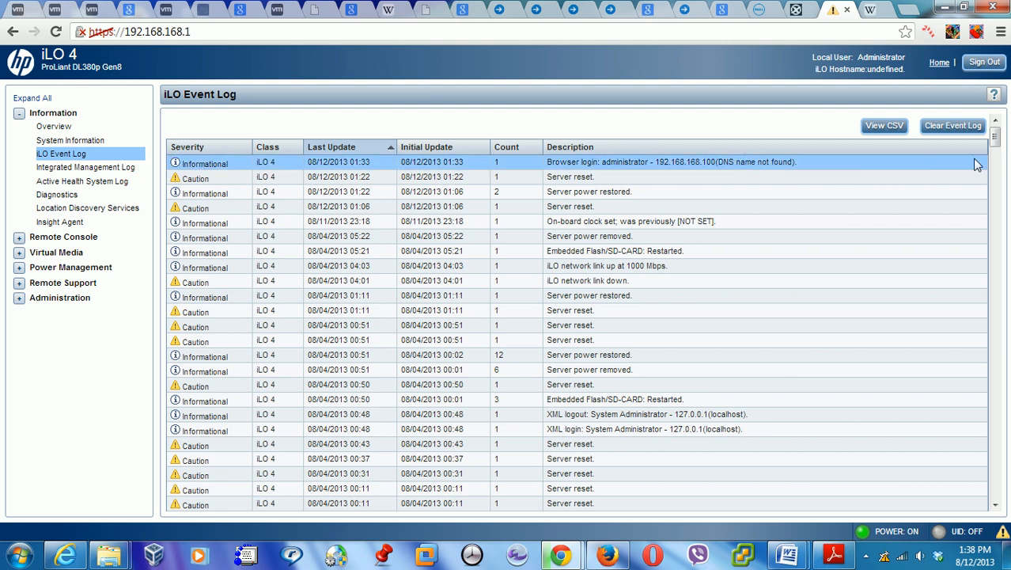
pyautogui.moveTo(995, 146)
pyautogui.mouseDown()
pyautogui.moveTo(997, 180)
pyautogui.moveTo(997, 134)
pyautogui.mouseUp()
pyautogui.click(99, 167)
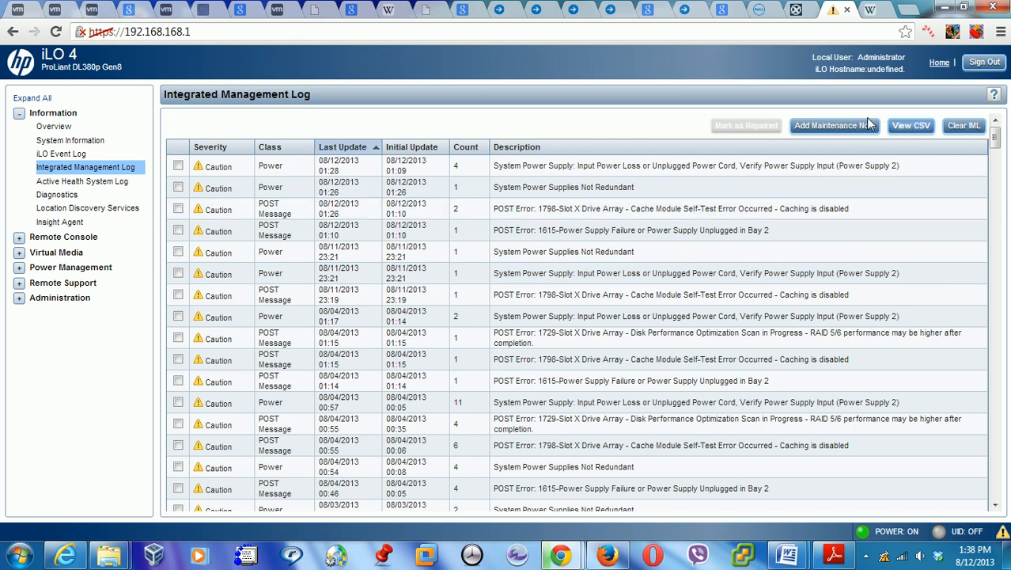
pyautogui.click(98, 183)
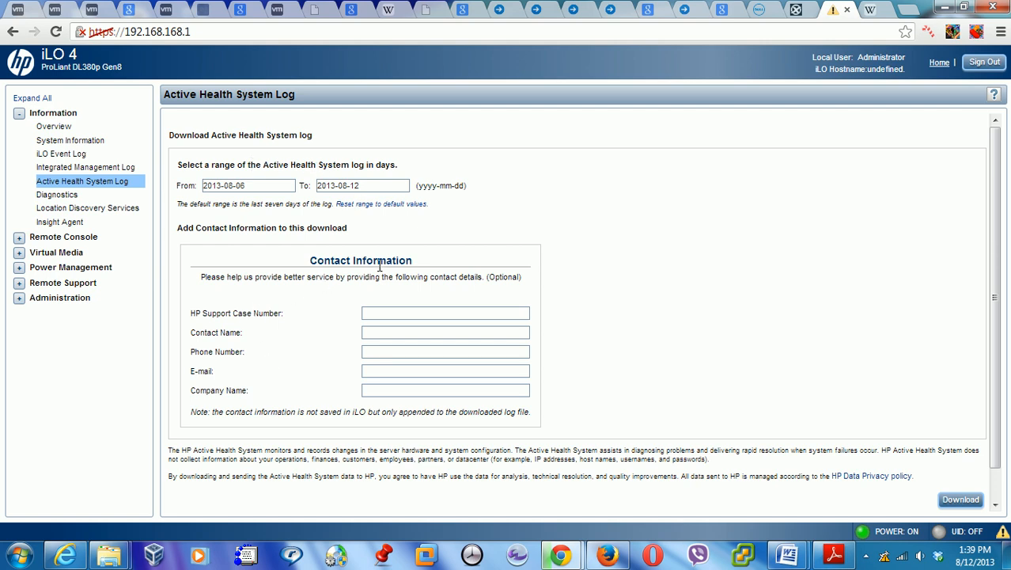
pyautogui.click(412, 315)
pyautogui.click(408, 331)
pyautogui.click(404, 350)
pyautogui.click(404, 369)
pyautogui.click(404, 390)
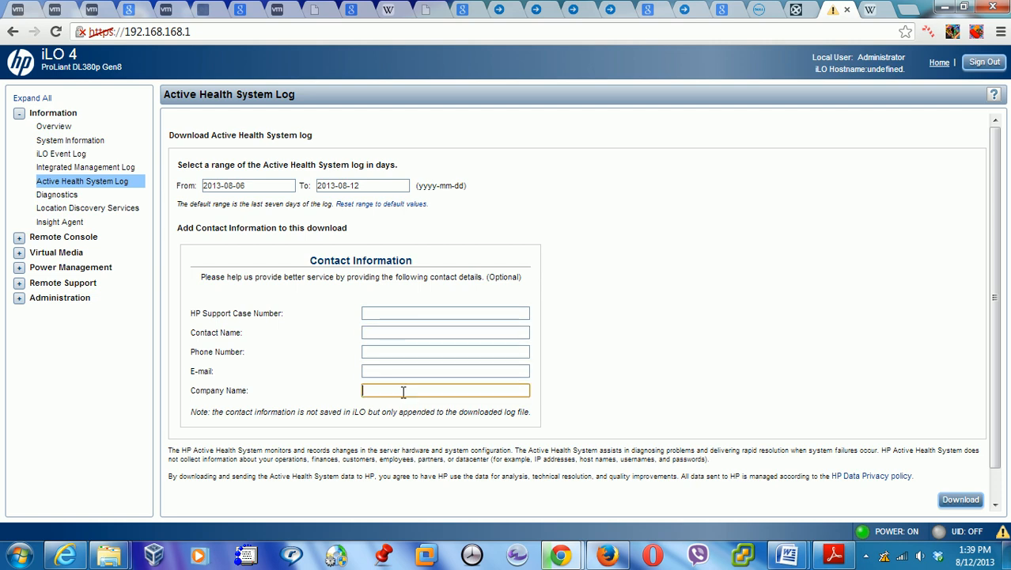
# Visit the Diagnostics, Location Discovery Services and Insight Agent pages, then expand Remote Console
pyautogui.click(57, 195)
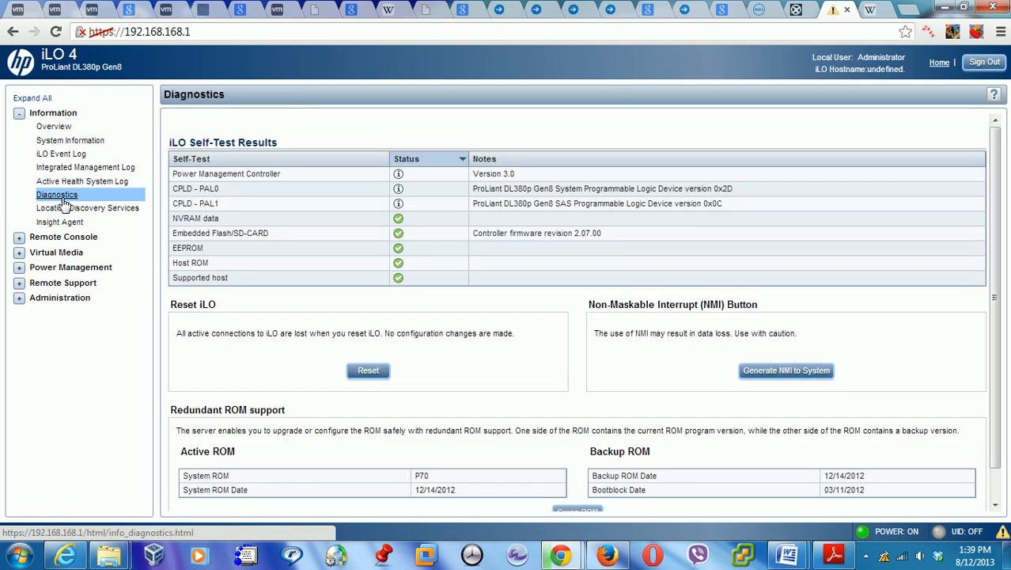
pyautogui.scroll(-1, 997, 297)
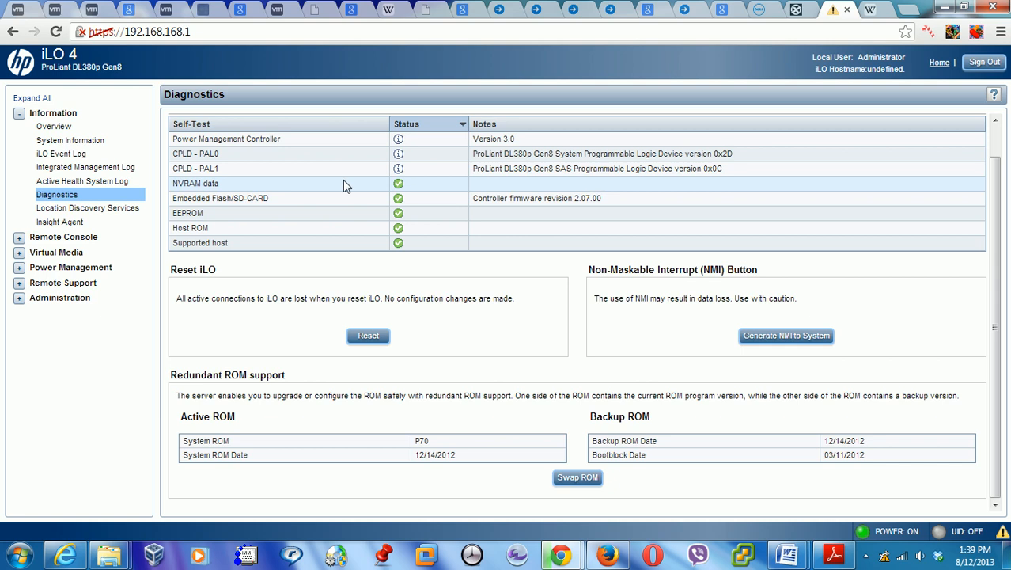
pyautogui.click(67, 209)
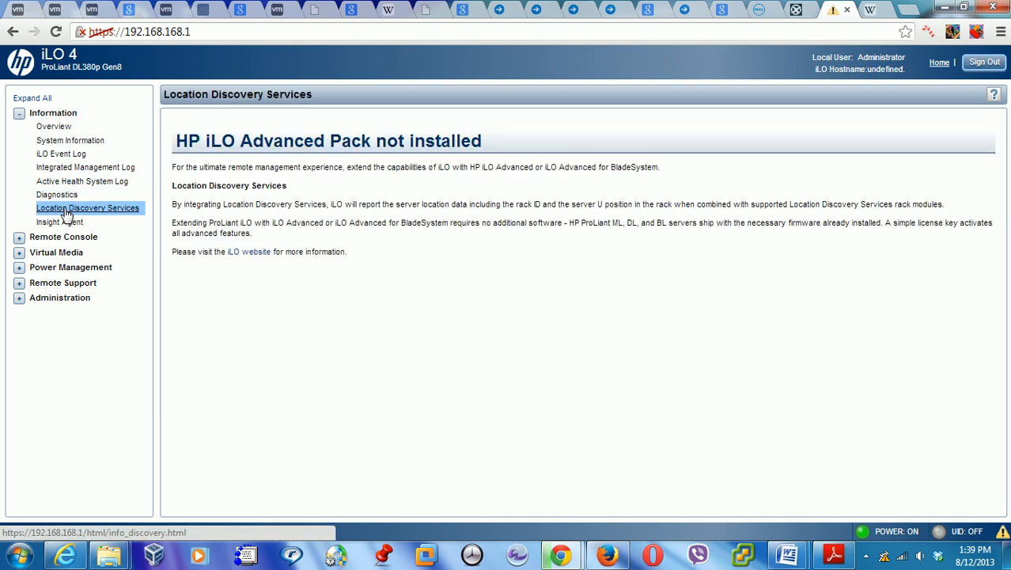
pyautogui.click(68, 225)
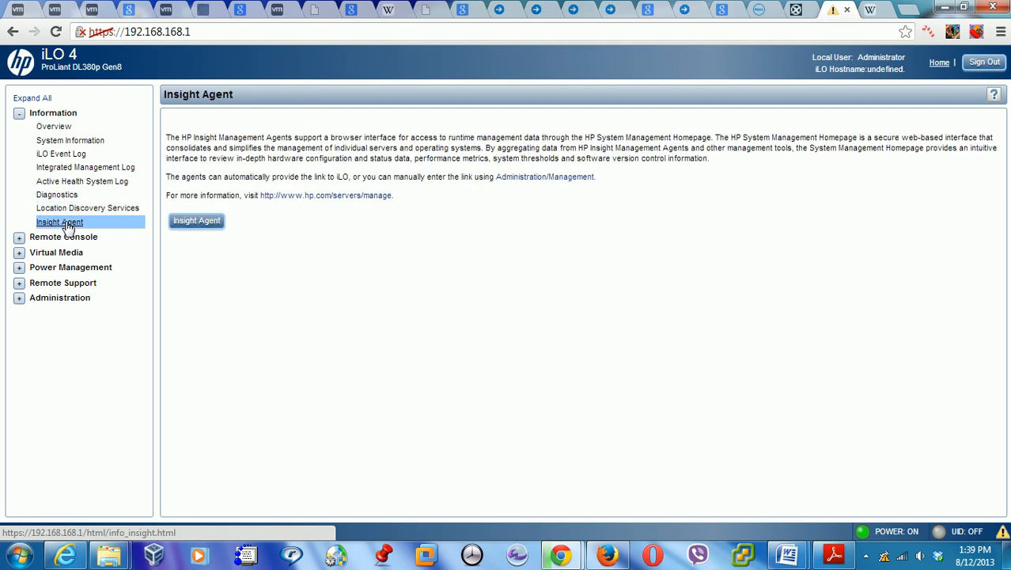
pyautogui.click(19, 239)
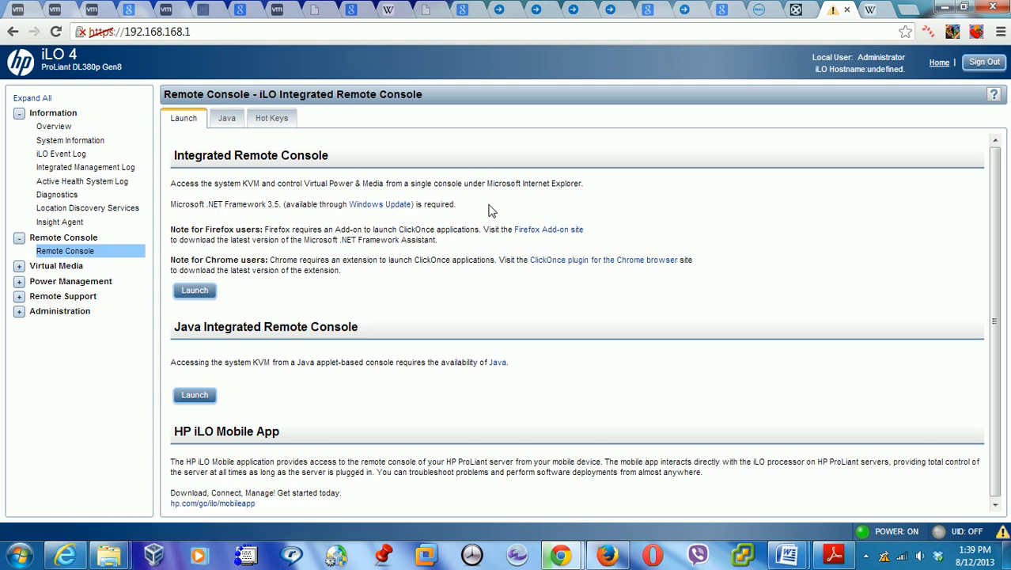
# Try the .NET Integrated Remote Console, keeping and running its download until it errors out
pyautogui.click(194, 292)
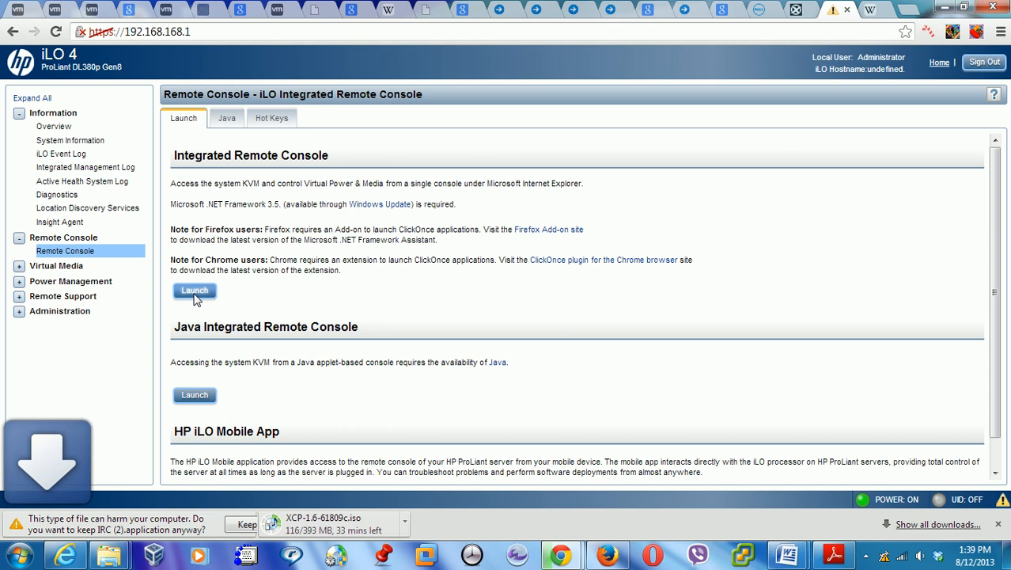
pyautogui.click(235, 522)
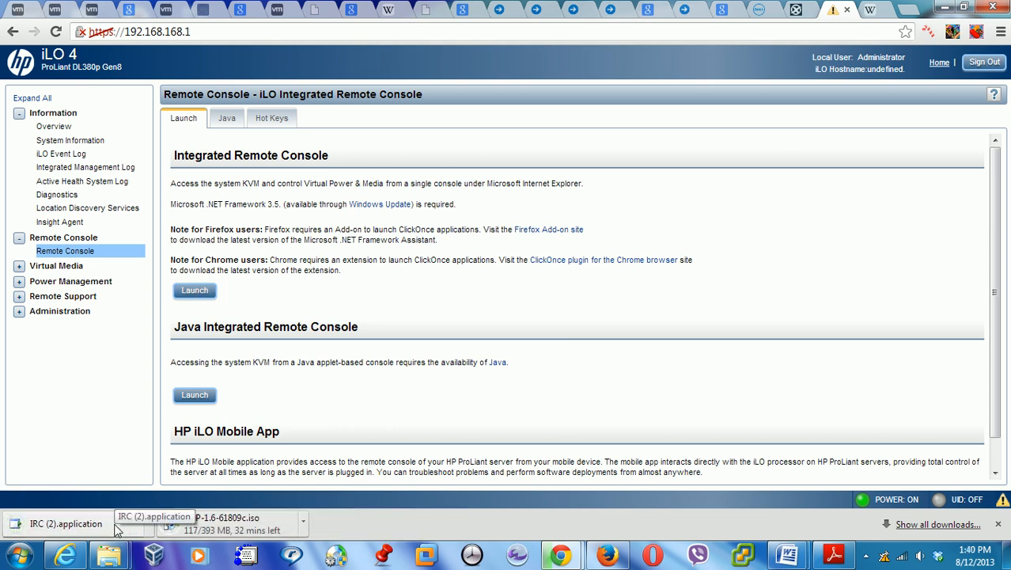
pyautogui.click(116, 527)
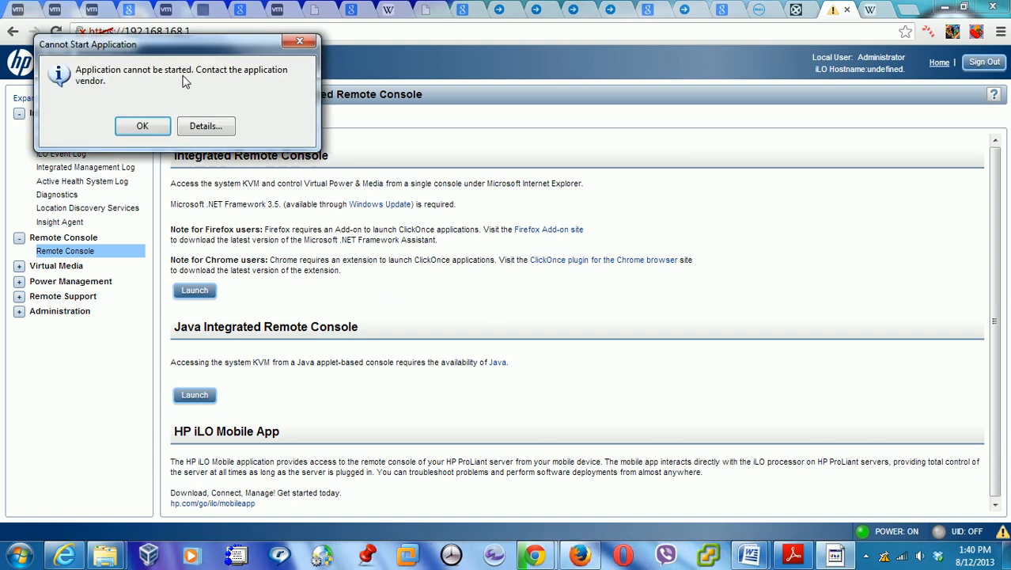
pyautogui.click(142, 128)
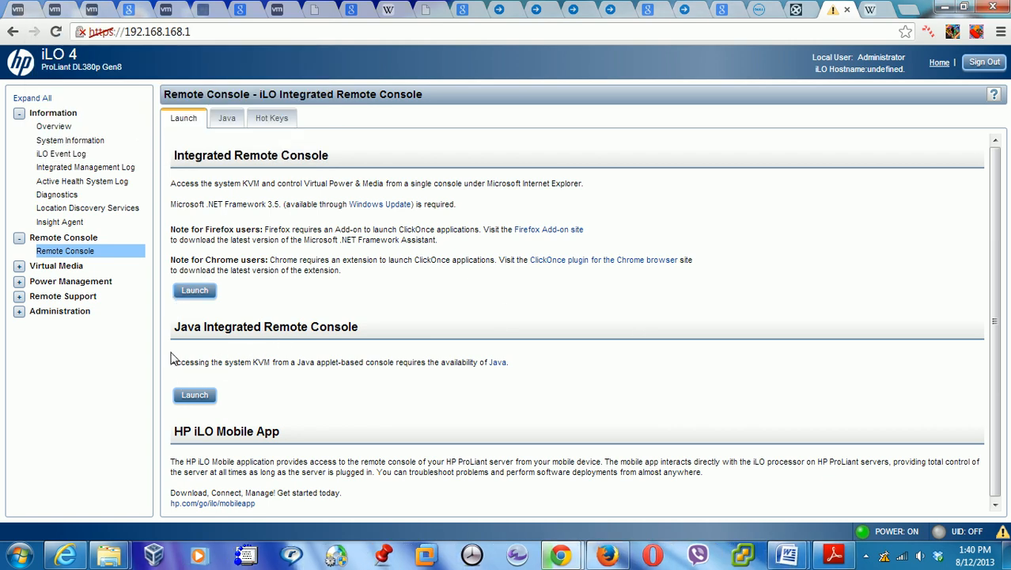
# Launch the Java Integrated Remote Console and allow Java to run it this time
pyautogui.click(194, 397)
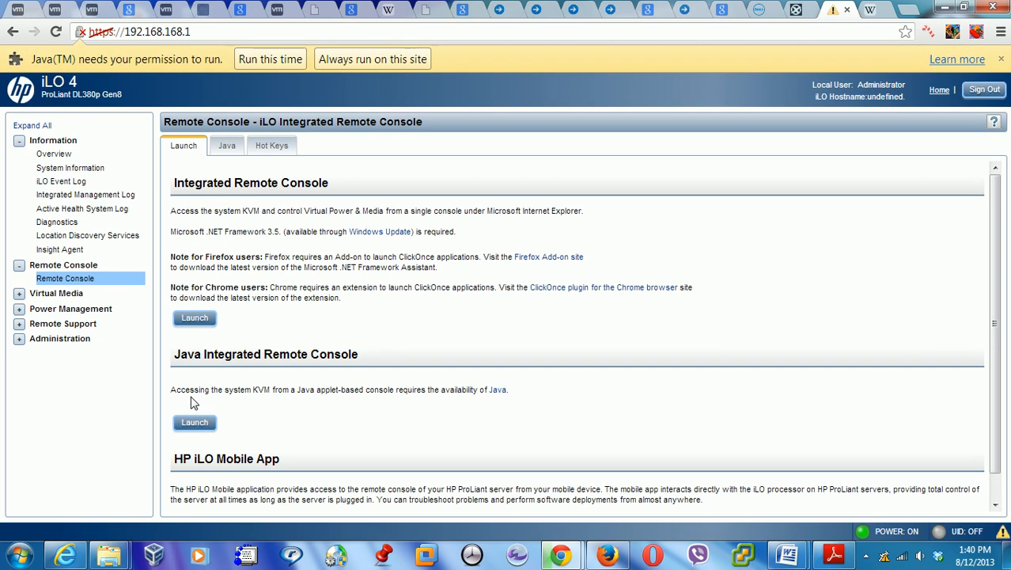
pyautogui.click(270, 59)
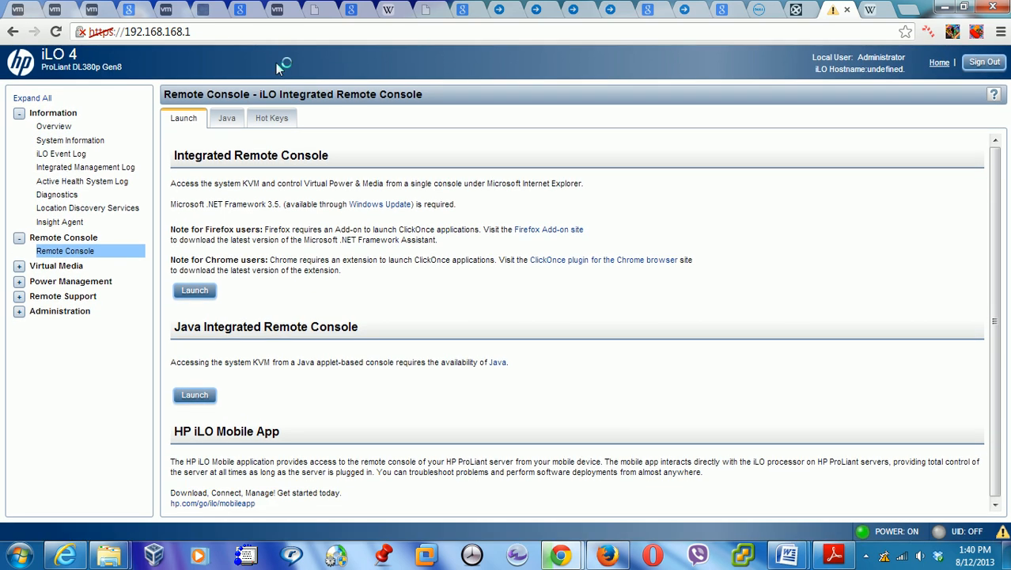
pyautogui.click(578, 311)
# Accept the Java security prompts to run the remote console and maximize its window
pyautogui.click(353, 349)
pyautogui.click(600, 352)
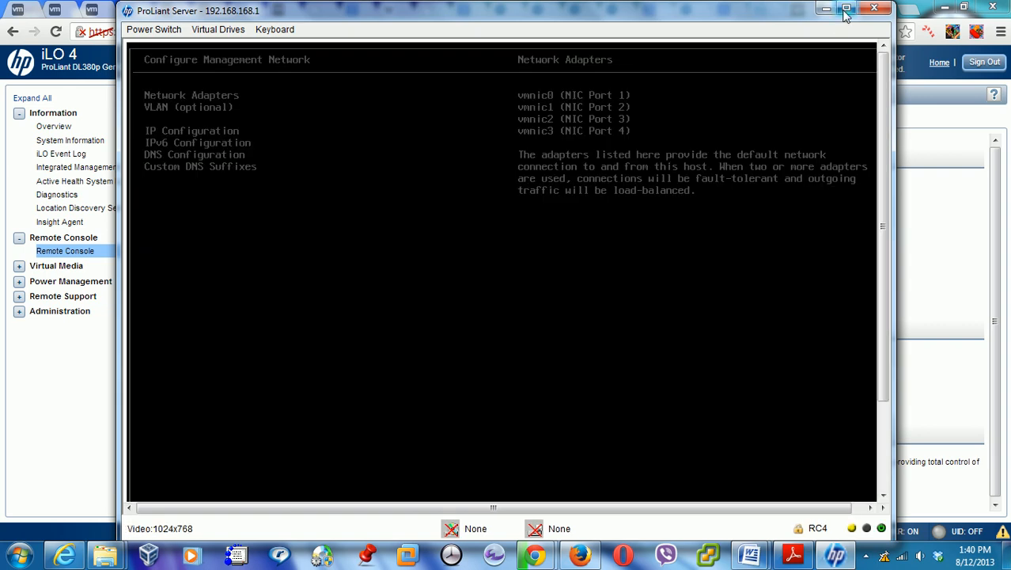
pyautogui.click(845, 9)
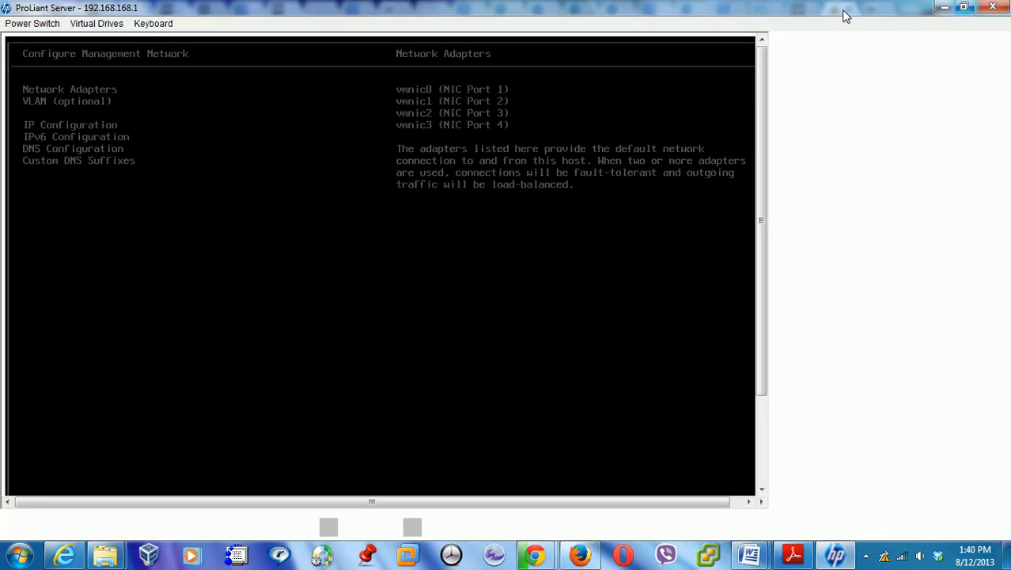
pyautogui.scroll(-2, 1006, 174)
pyautogui.scroll(2, 989, 185)
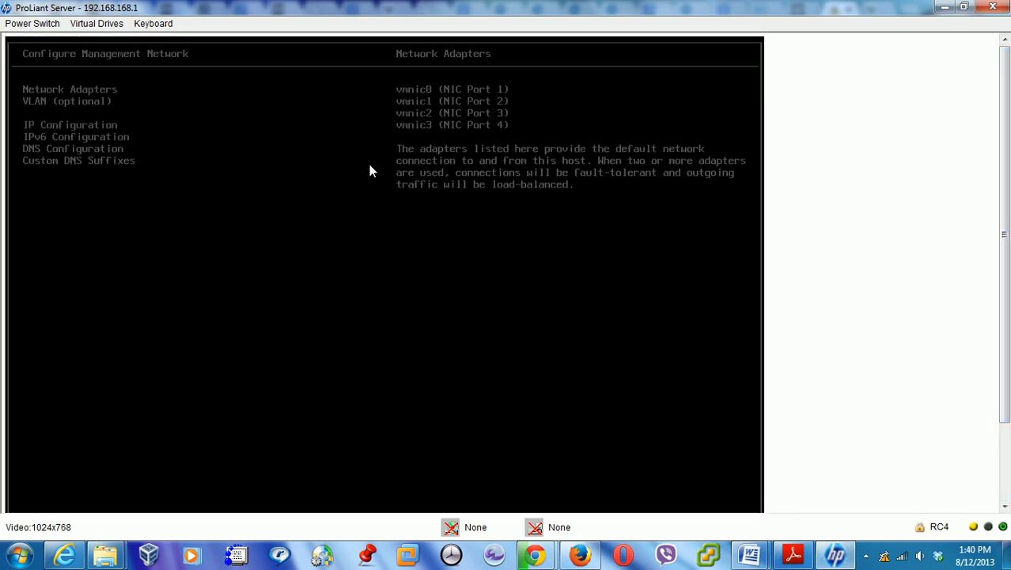
pyautogui.moveTo(1002, 230); pyautogui.dragTo(1008, 332)
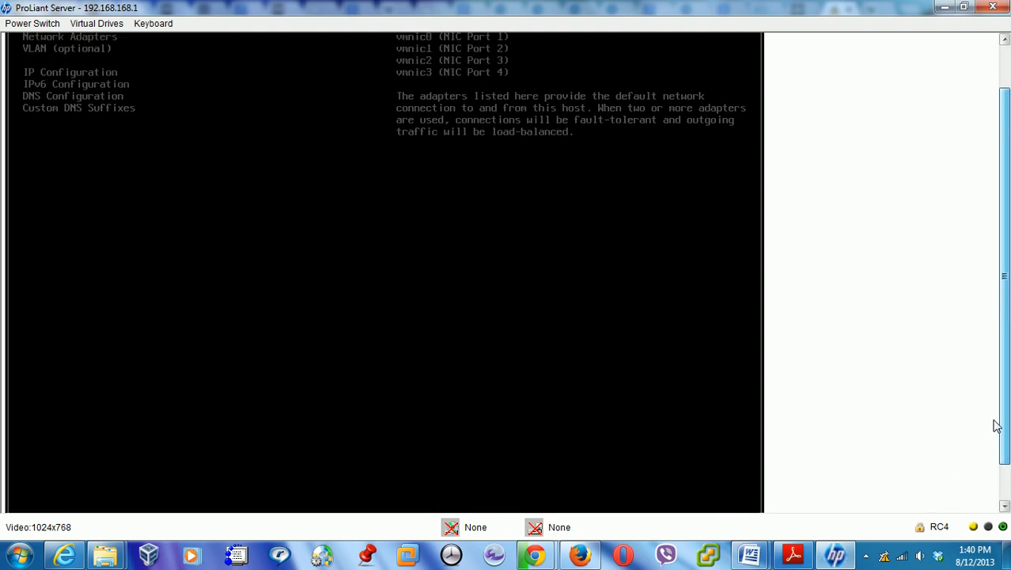
pyautogui.moveTo(997, 474); pyautogui.dragTo(963, 332)
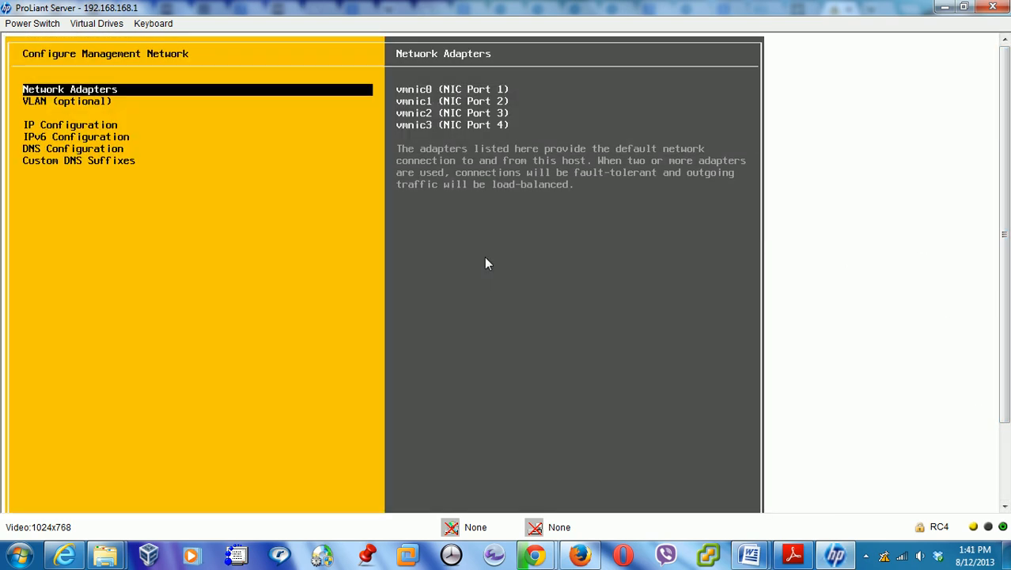
# Review the host's static IP address, subnet mask and gateway, then dismiss License Required and close the console
pyautogui.press('Down')
pyautogui.press('Down')
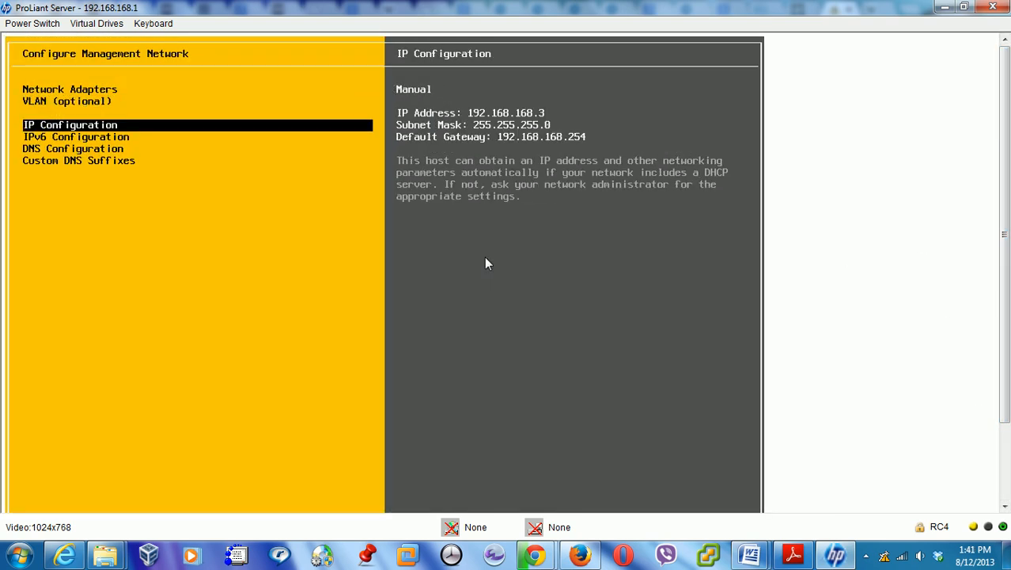
pyautogui.press('Return')
pyautogui.press('Down')
pyautogui.press('Down')
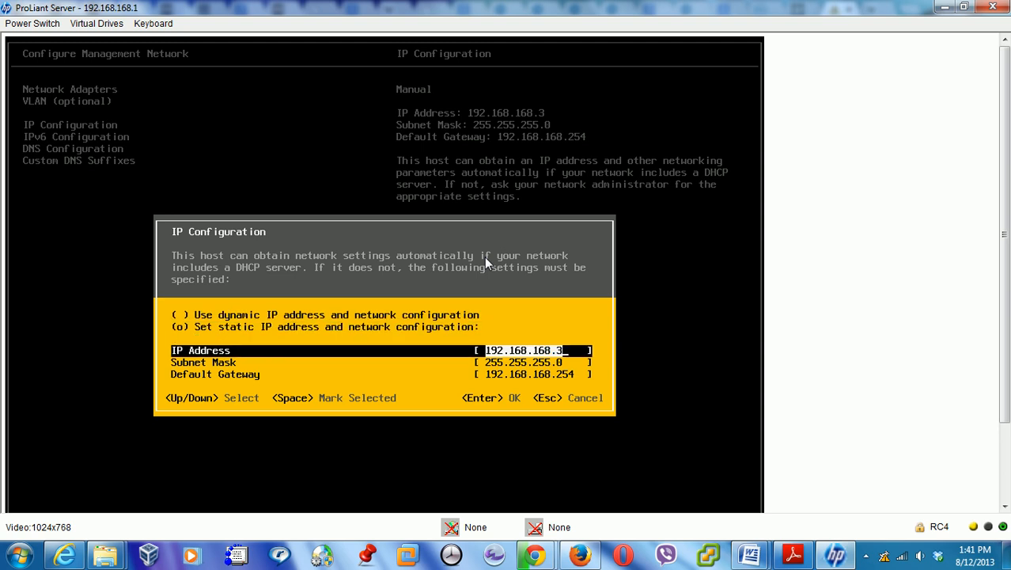
pyautogui.press('Up')
pyautogui.press('Up')
pyautogui.press('Down')
pyautogui.press('Down')
pyautogui.press('Down')
pyautogui.press('Up')
pyautogui.press('Up')
pyautogui.press('Down')
pyautogui.press('Down')
pyautogui.press('Up')
pyautogui.press('Down')
pyautogui.press('Down')
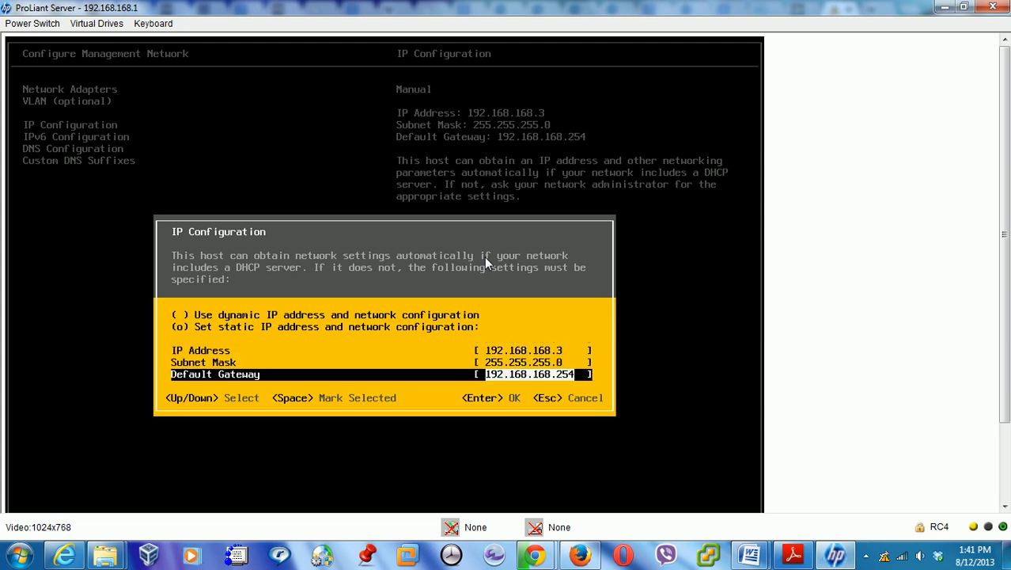
pyautogui.press('Up')
pyautogui.press('Up')
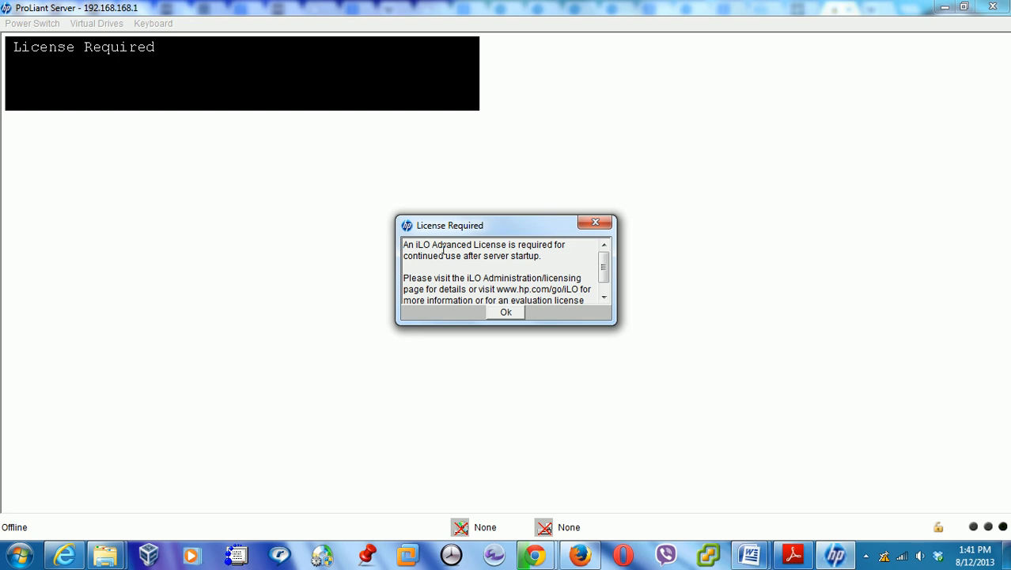
pyautogui.click(508, 313)
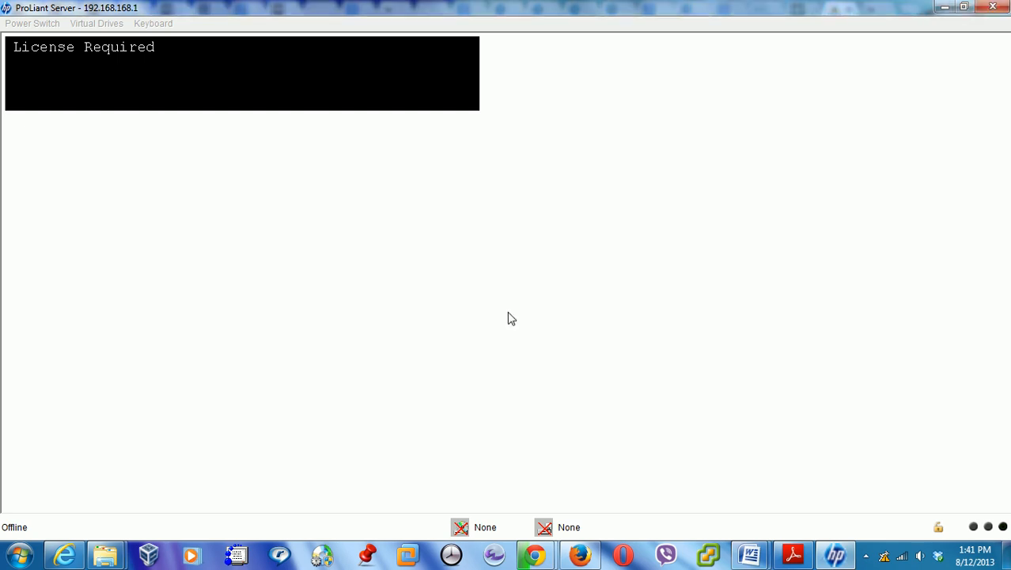
pyautogui.click(992, 9)
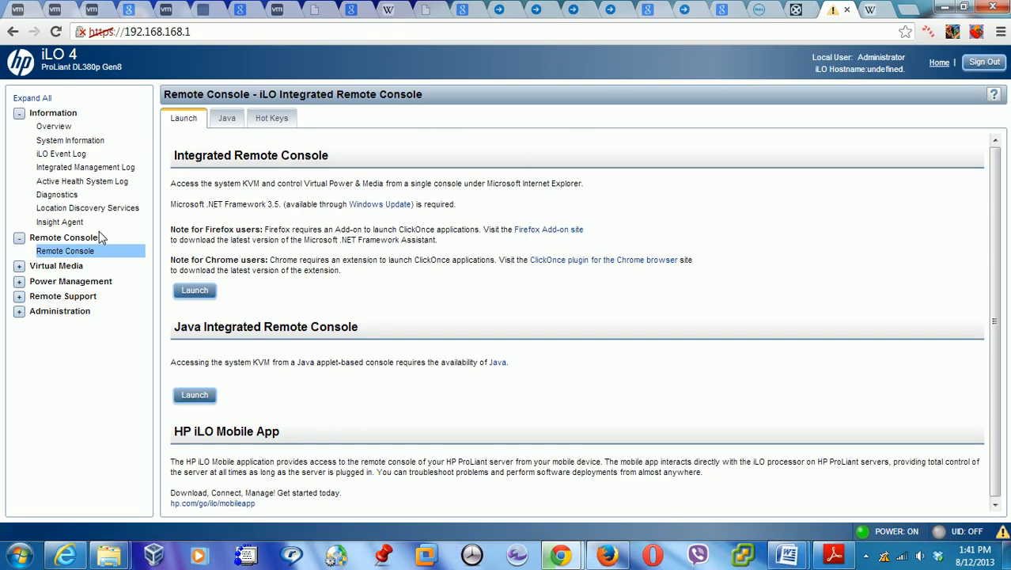
# Go to the Boot Order page under Virtual Media
pyautogui.click(20, 270)
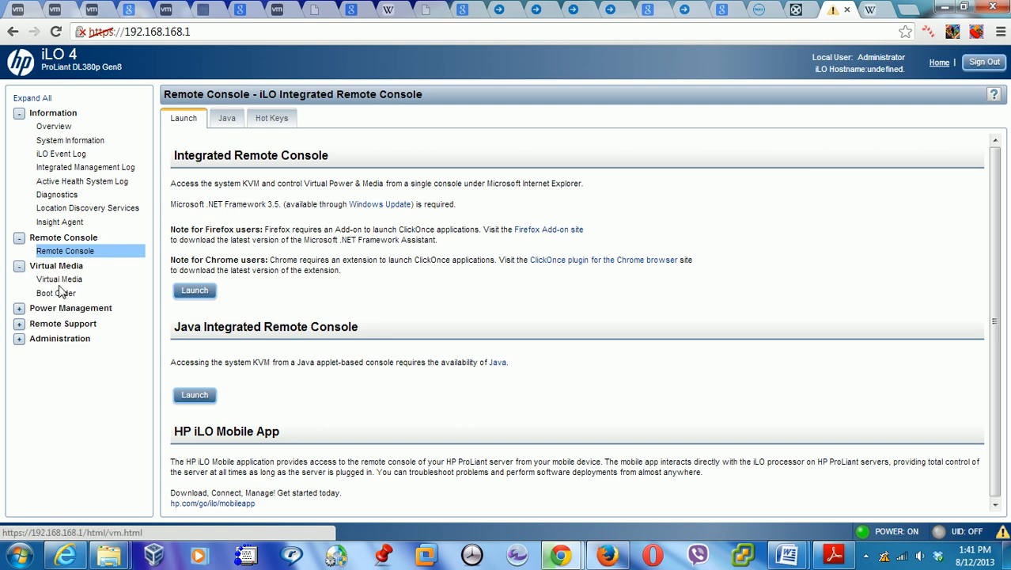
pyautogui.click(63, 286)
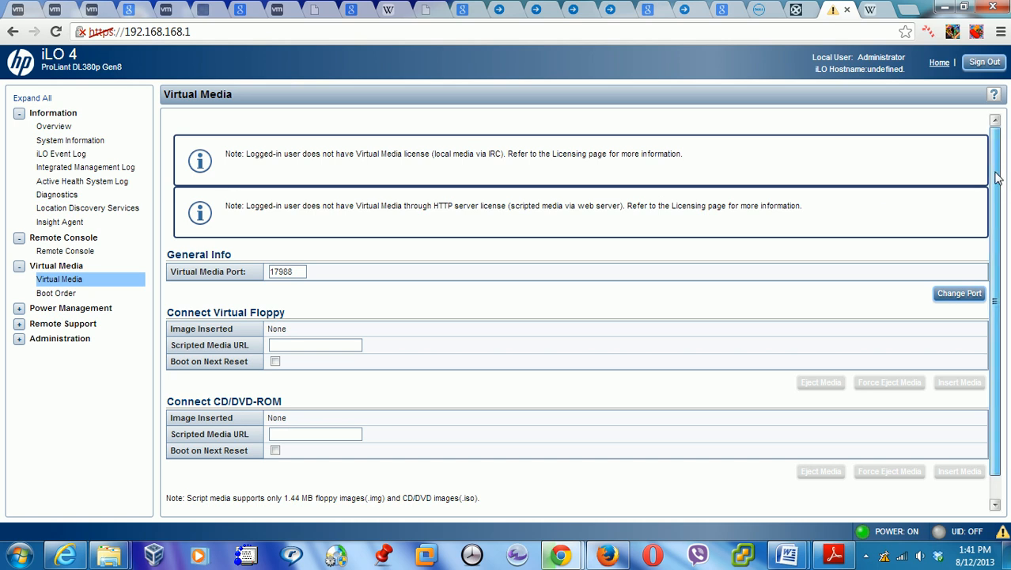
pyautogui.scroll(-2, 994, 238)
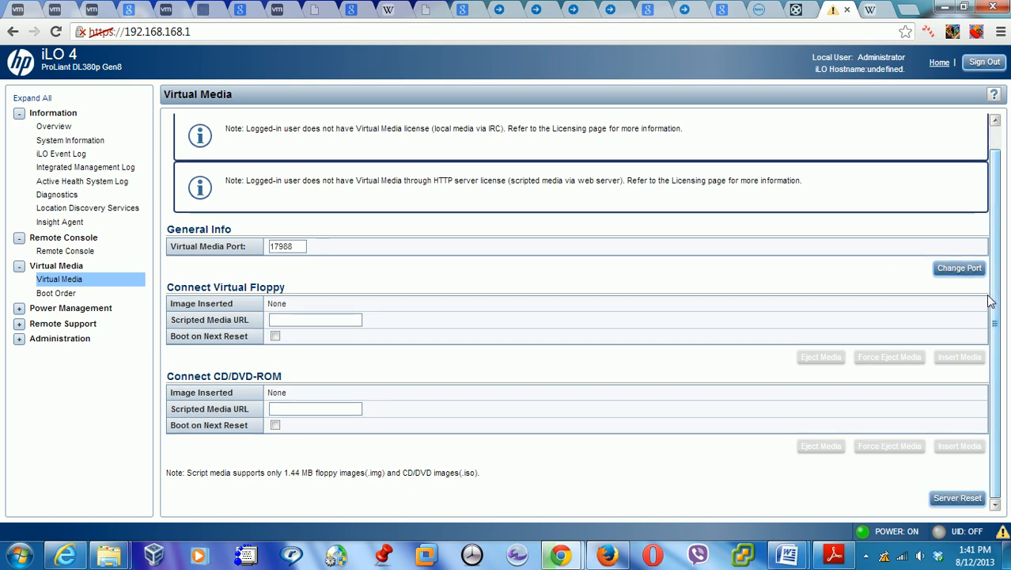
pyautogui.click(47, 293)
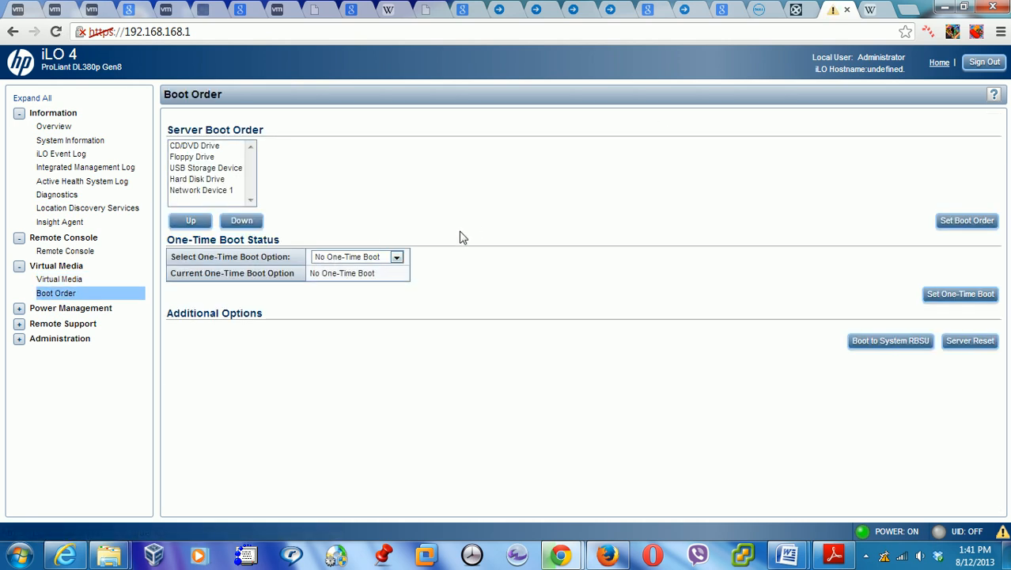
# Move Floppy Drive to the bottom of the boot order
pyautogui.click(217, 150)
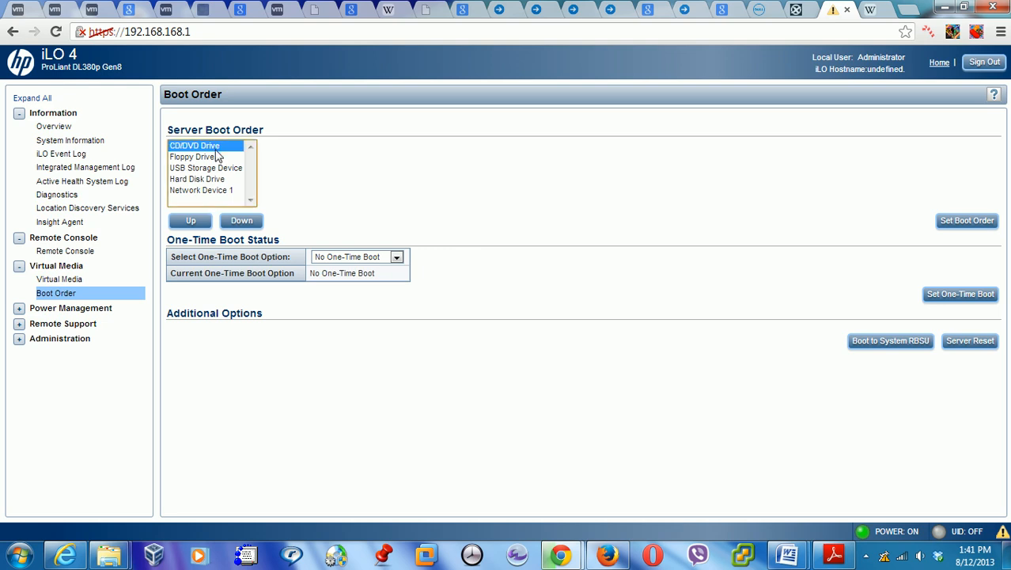
pyautogui.click(214, 157)
pyautogui.click(216, 146)
pyautogui.click(208, 157)
pyautogui.click(241, 218)
pyautogui.click(241, 219)
pyautogui.click(241, 219)
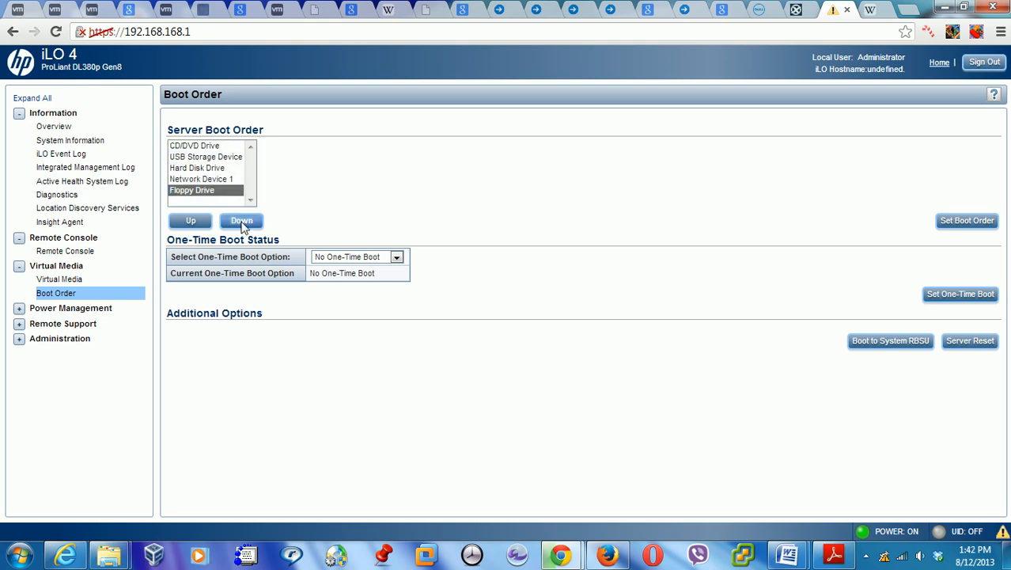
# Move Hard Disk Drive to the top of the boot order and save it
pyautogui.click(208, 158)
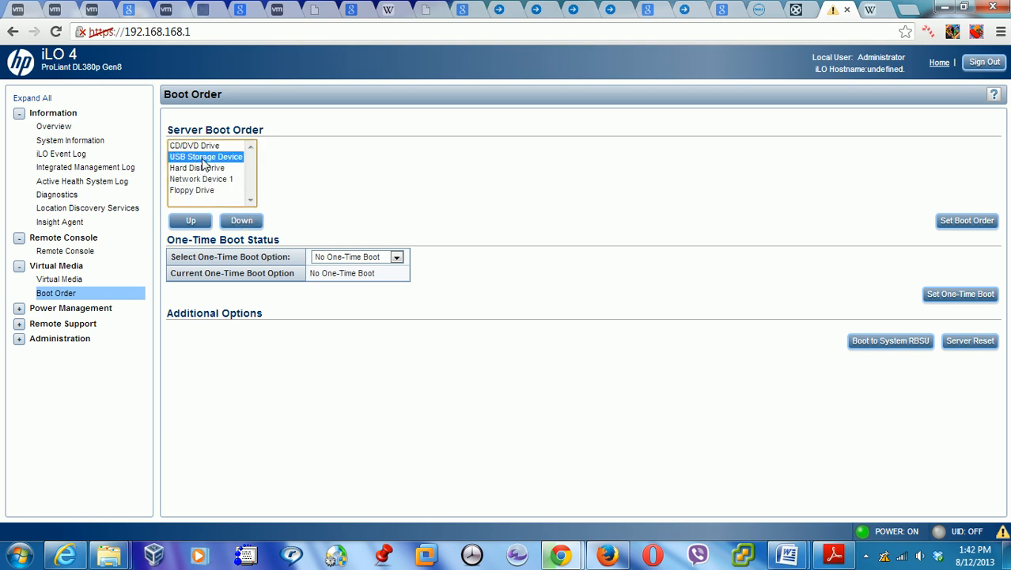
pyautogui.click(203, 169)
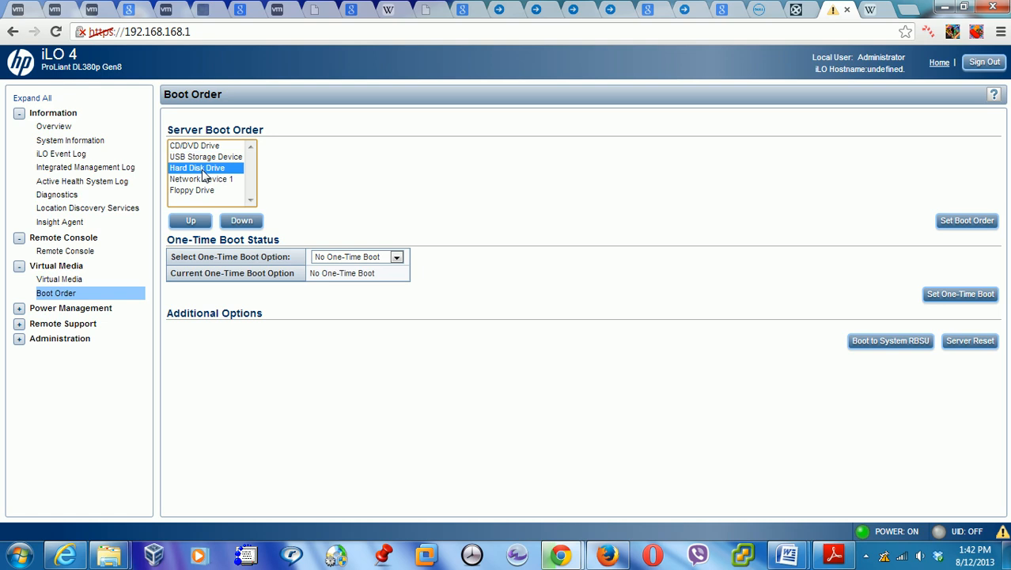
pyautogui.click(243, 224)
pyautogui.click(190, 223)
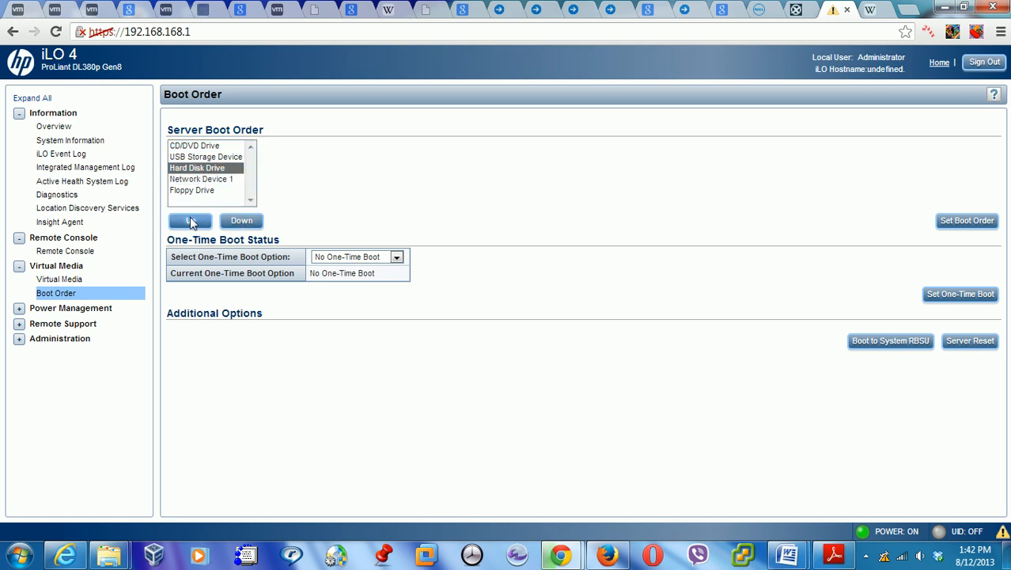
pyautogui.click(190, 223)
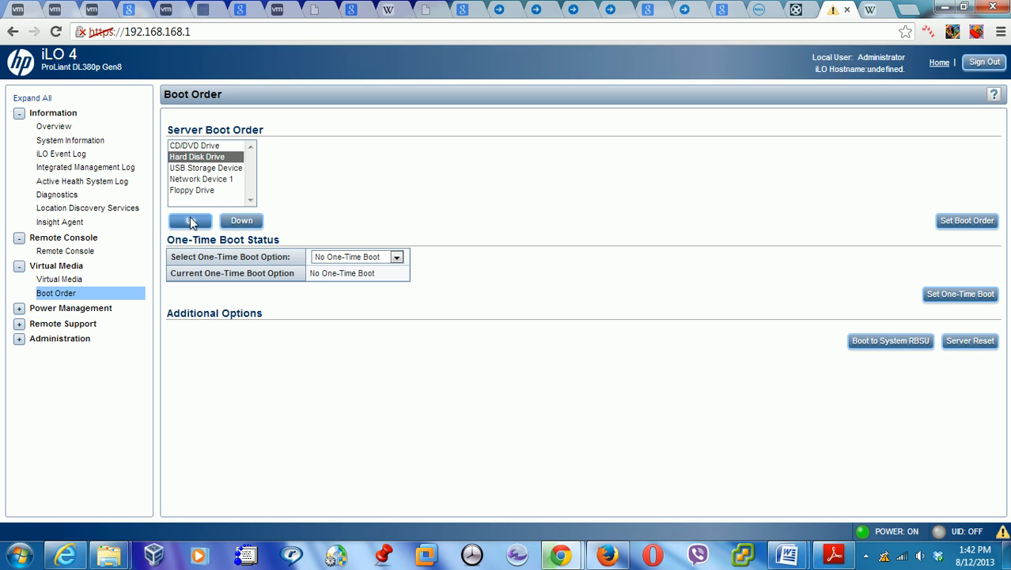
pyautogui.click(189, 222)
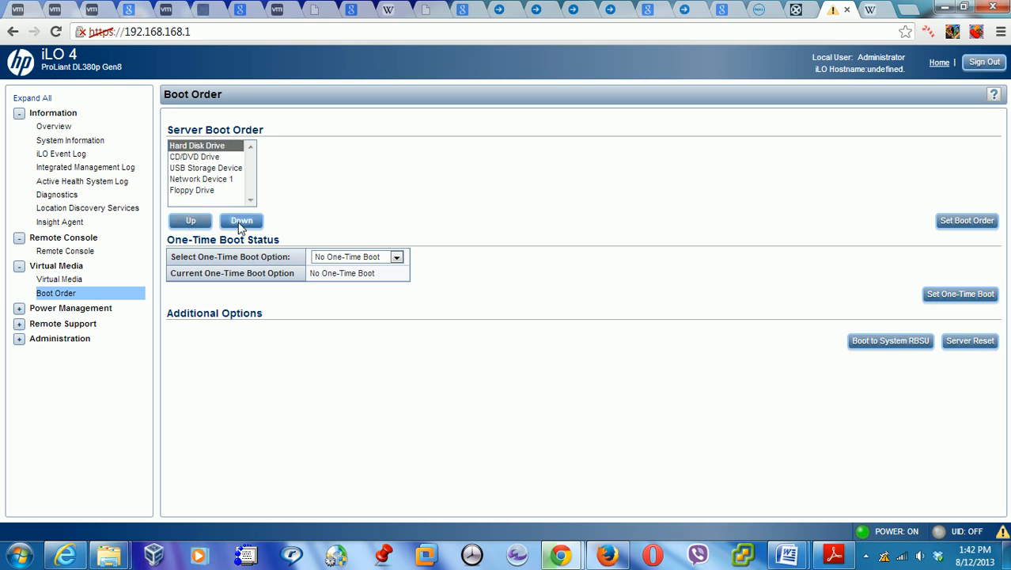
pyautogui.click(953, 225)
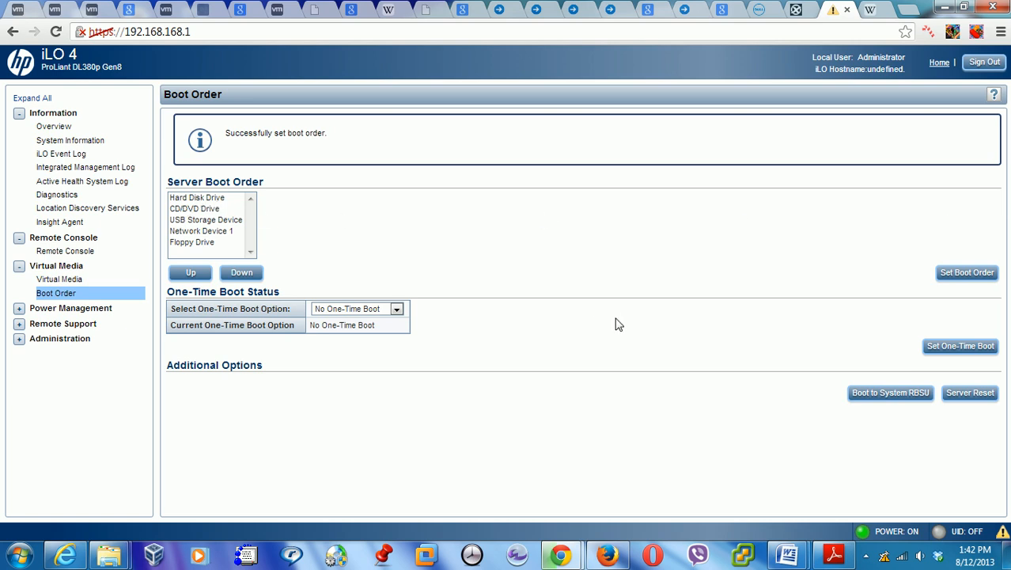
pyautogui.click(61, 309)
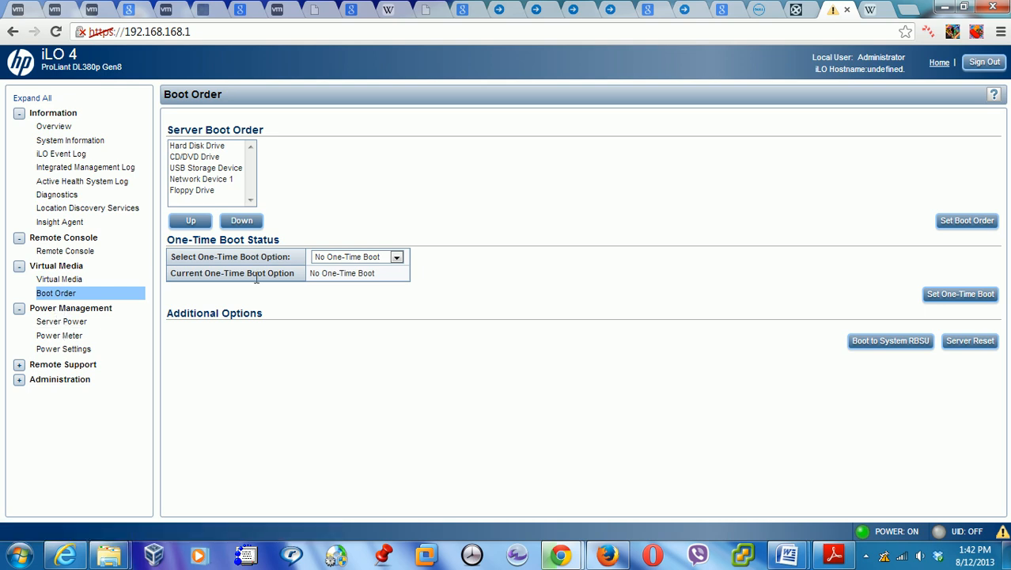
# Review the Server Power, Power Meter and Power Settings pages under Power Management
pyautogui.click(57, 322)
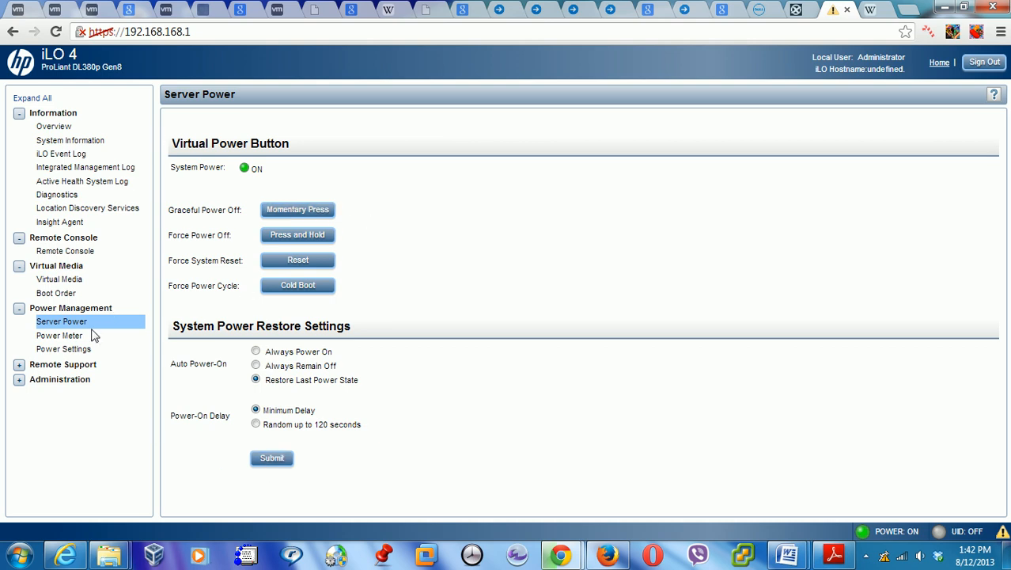
pyautogui.click(63, 339)
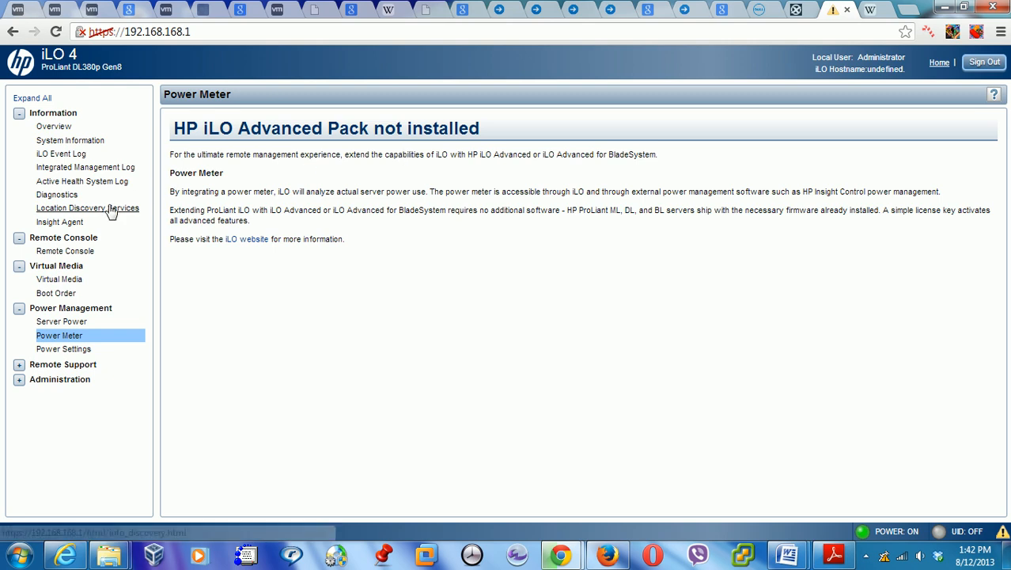
pyautogui.click(65, 350)
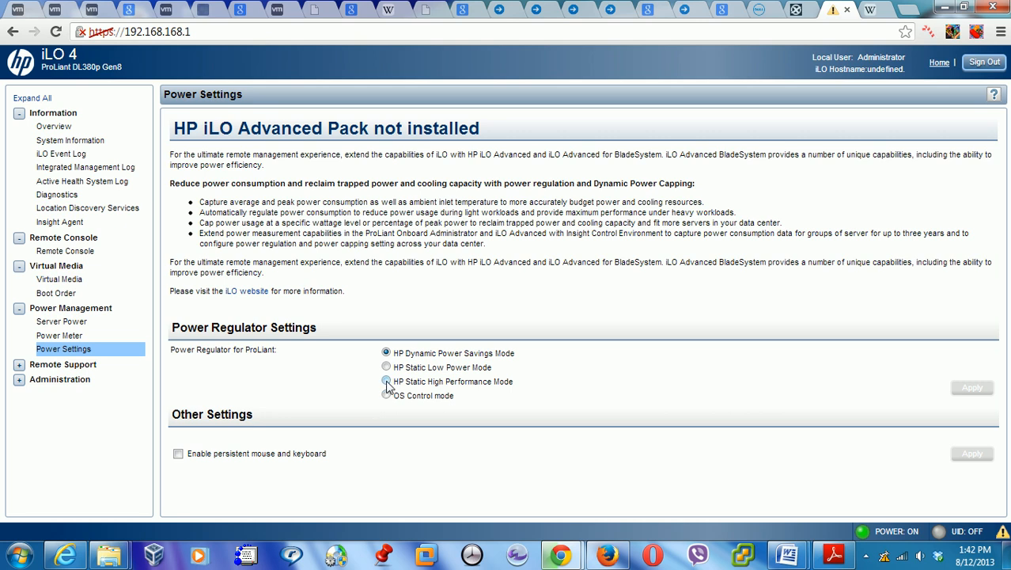
pyautogui.click(19, 365)
# Look through the Remote Support Registration, Service Events and Data Collections pages
pyautogui.click(58, 380)
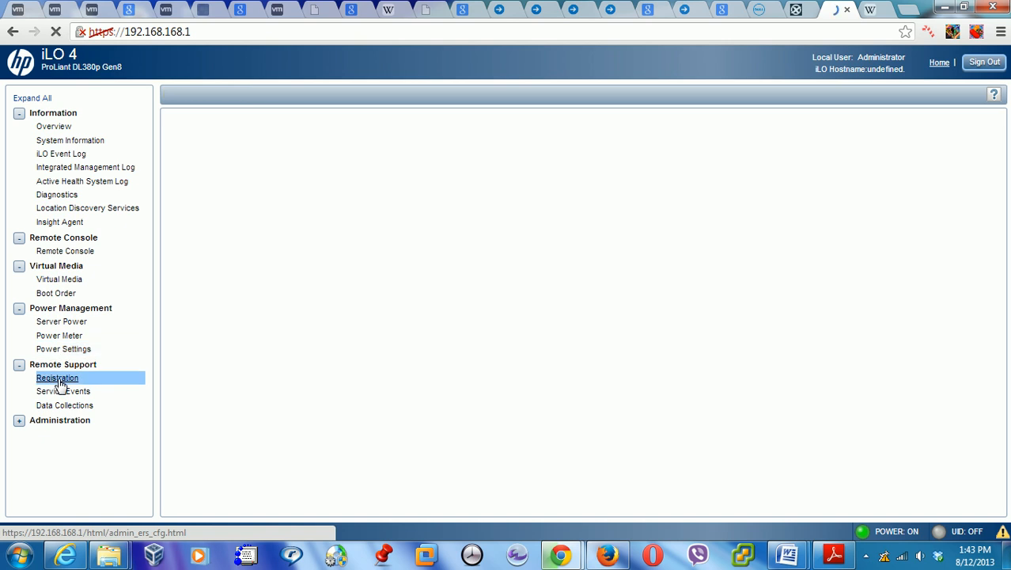
pyautogui.click(63, 393)
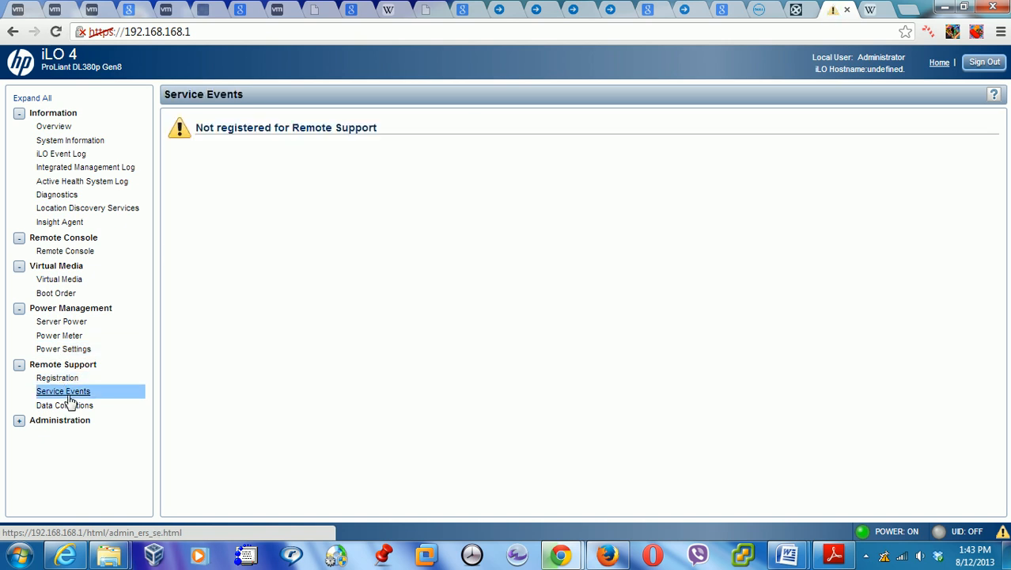
pyautogui.click(72, 407)
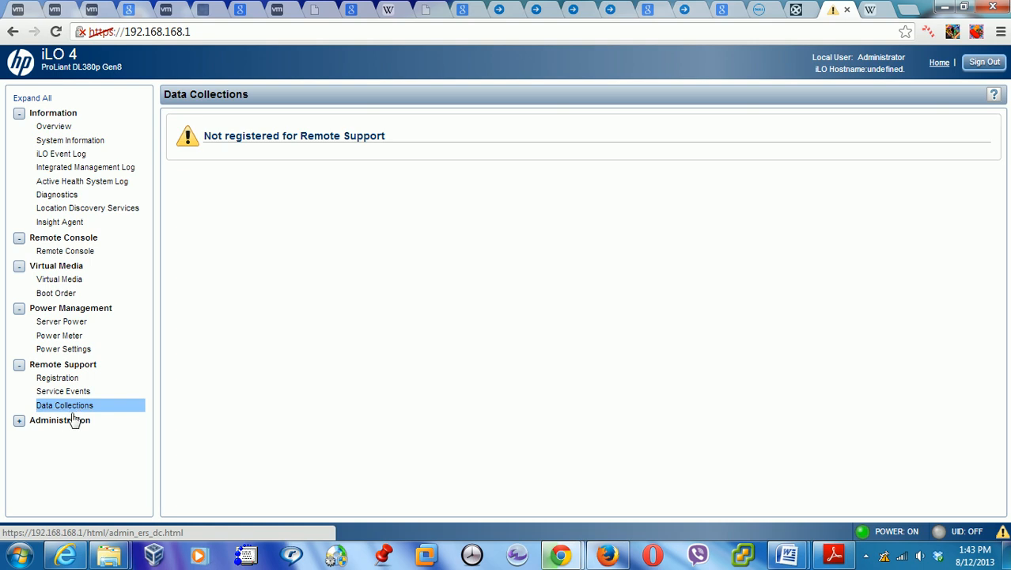
# Open the iLO Firmware page under Administration, showing version 1.13 from Nov 08 2012
pyautogui.click(69, 421)
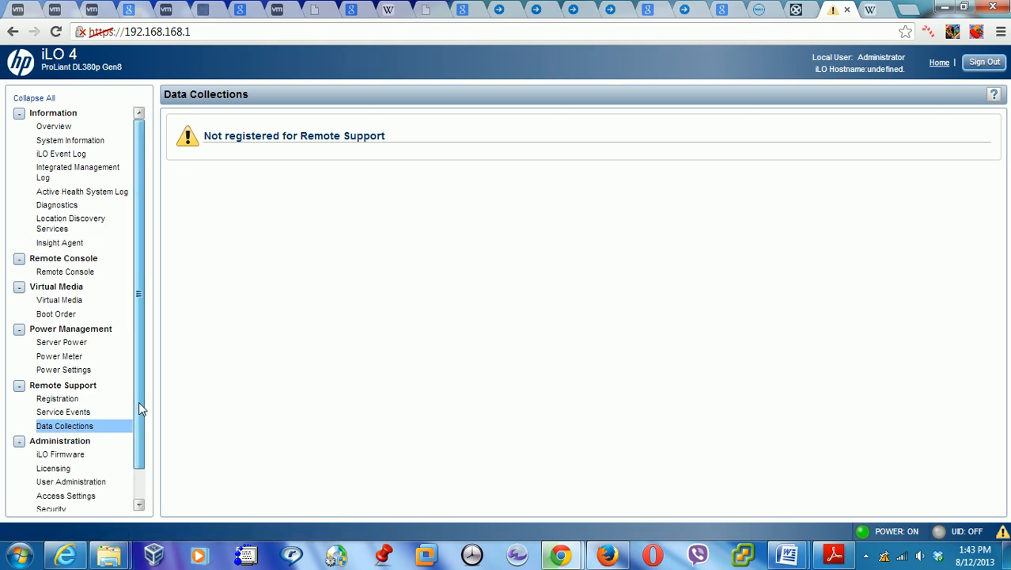
pyautogui.moveTo(139, 401); pyautogui.dragTo(129, 522)
pyautogui.click(73, 420)
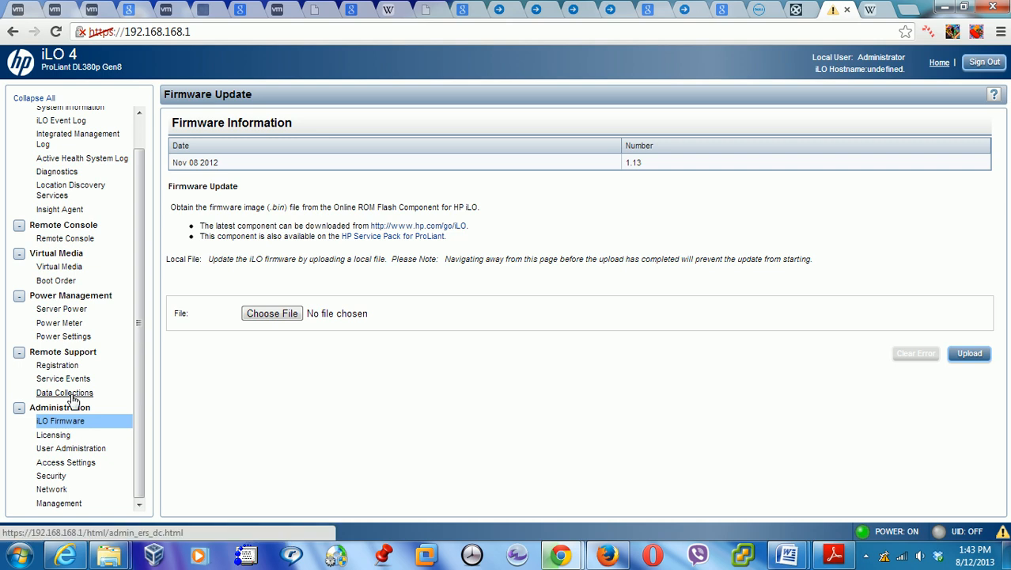
pyautogui.click(57, 437)
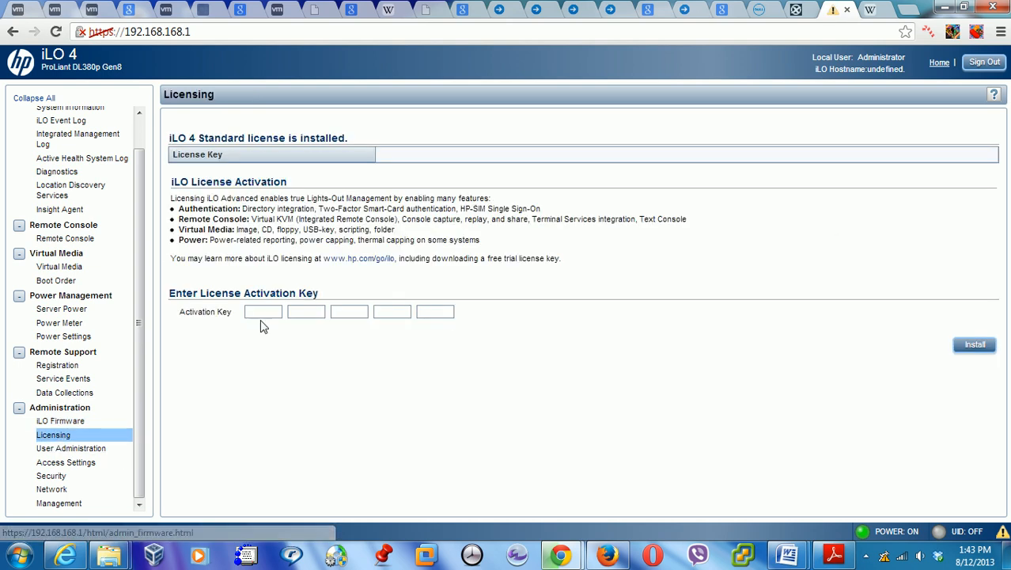
# Review User Administration, then Access Settings showing SSH on port 22 and SNMP on 161
pyautogui.click(75, 452)
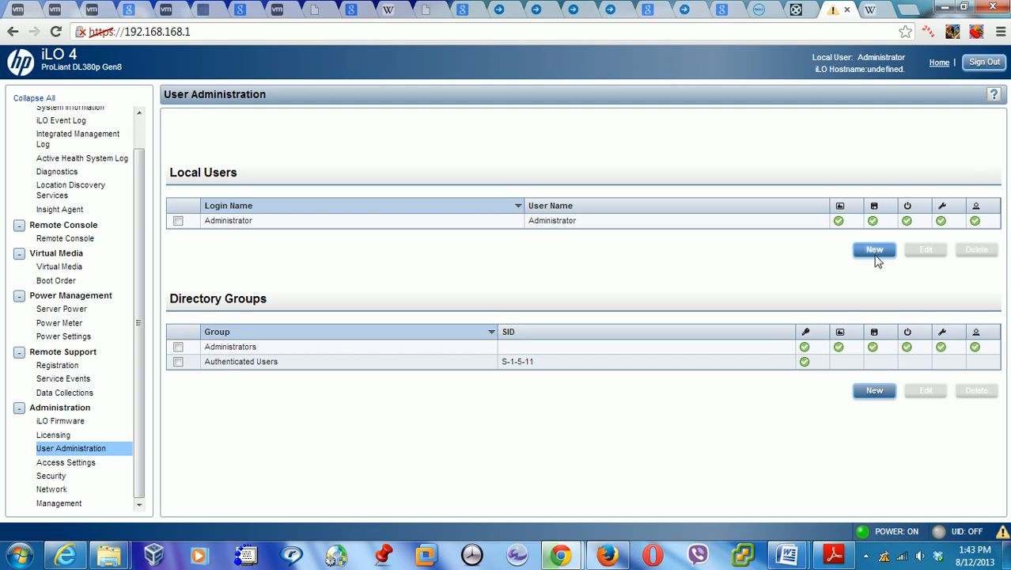
pyautogui.click(66, 465)
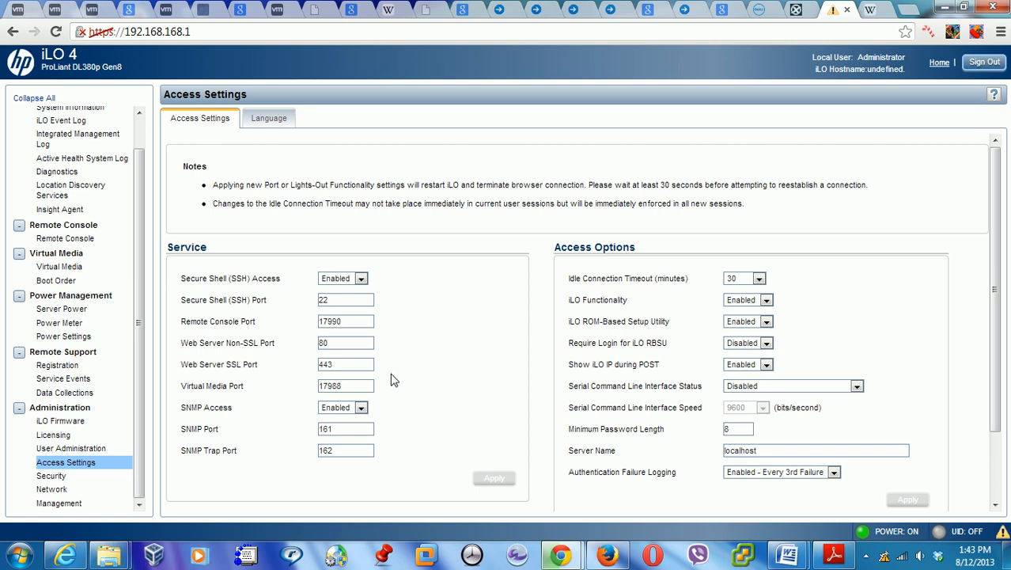
pyautogui.moveTo(199, 32); pyautogui.dragTo(123, 35)
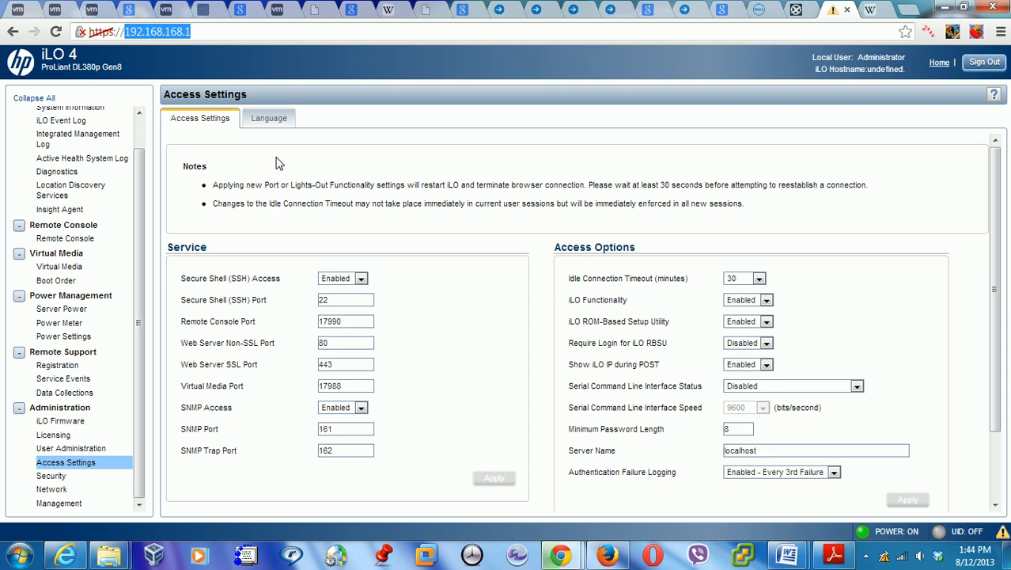
pyautogui.click(229, 29)
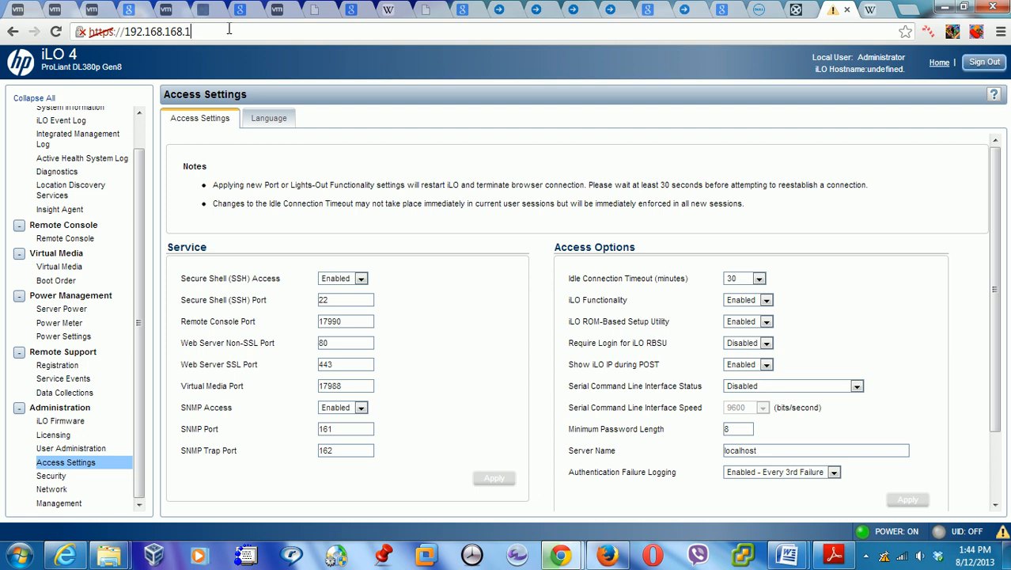
# Browse the Security SSL Certificate, Directory, Encryption and HP SIM SSO tabs
pyautogui.doubleClick(357, 428)
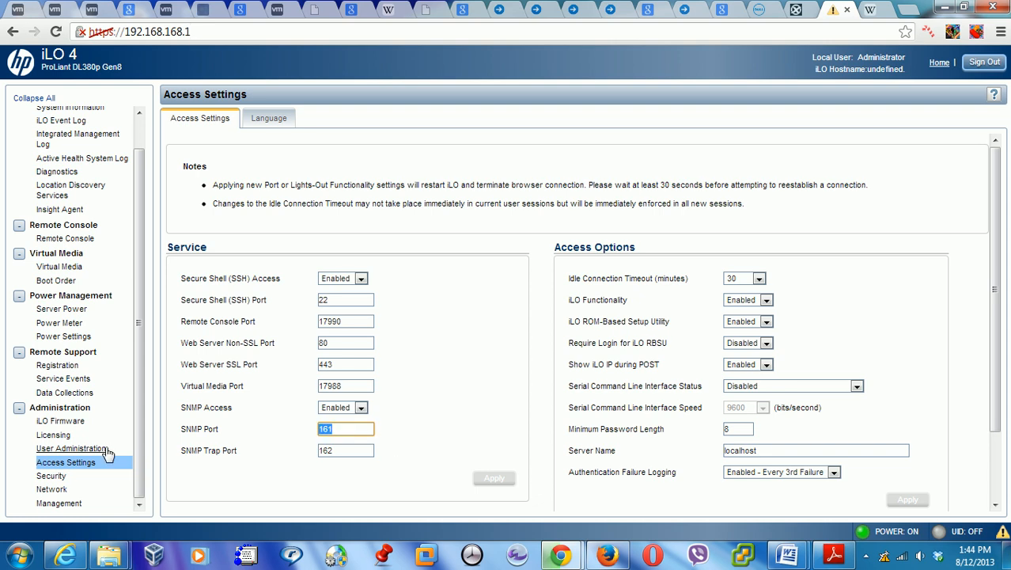
pyautogui.click(61, 477)
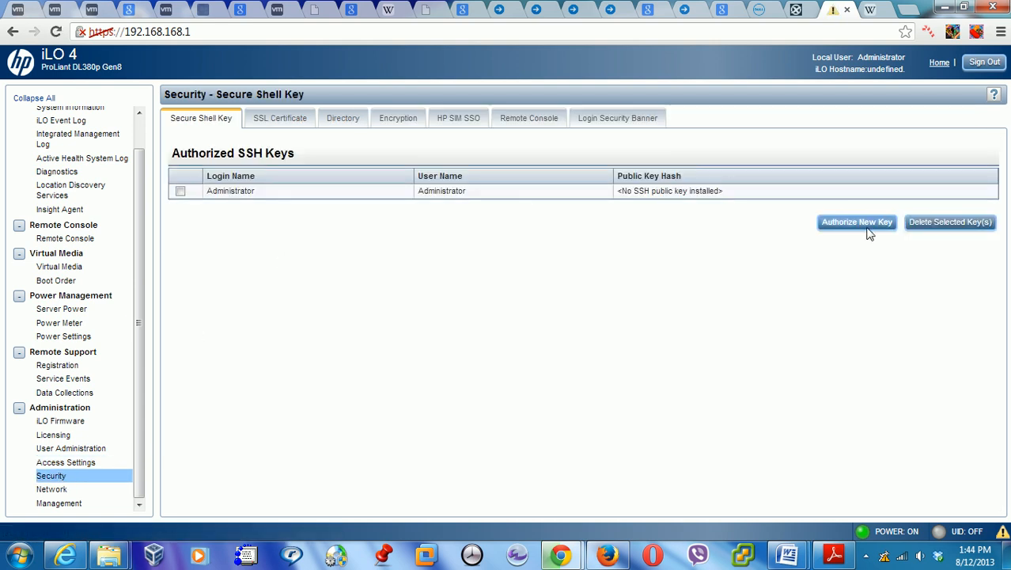
pyautogui.click(280, 123)
pyautogui.click(342, 123)
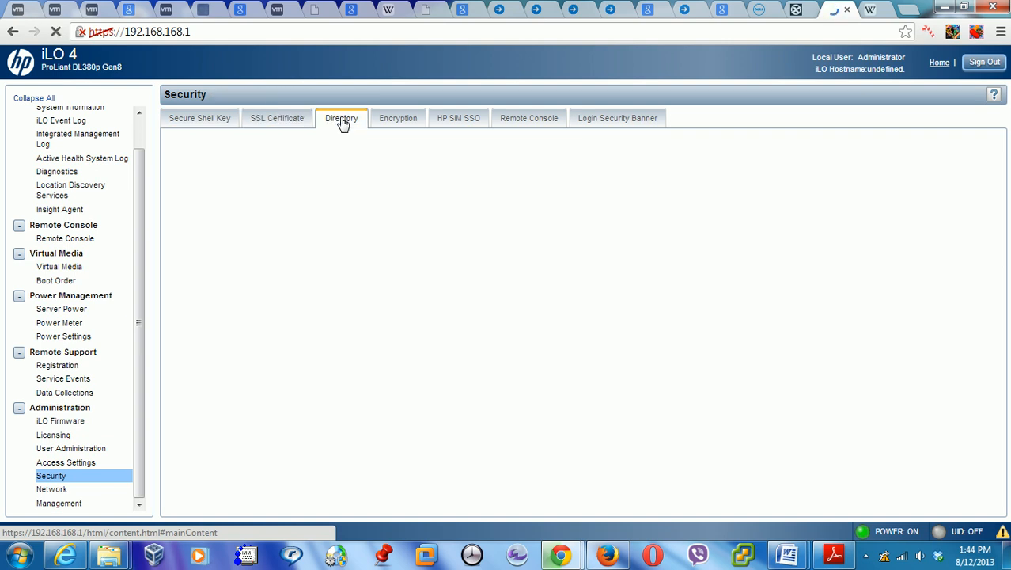
pyautogui.click(402, 124)
pyautogui.click(441, 125)
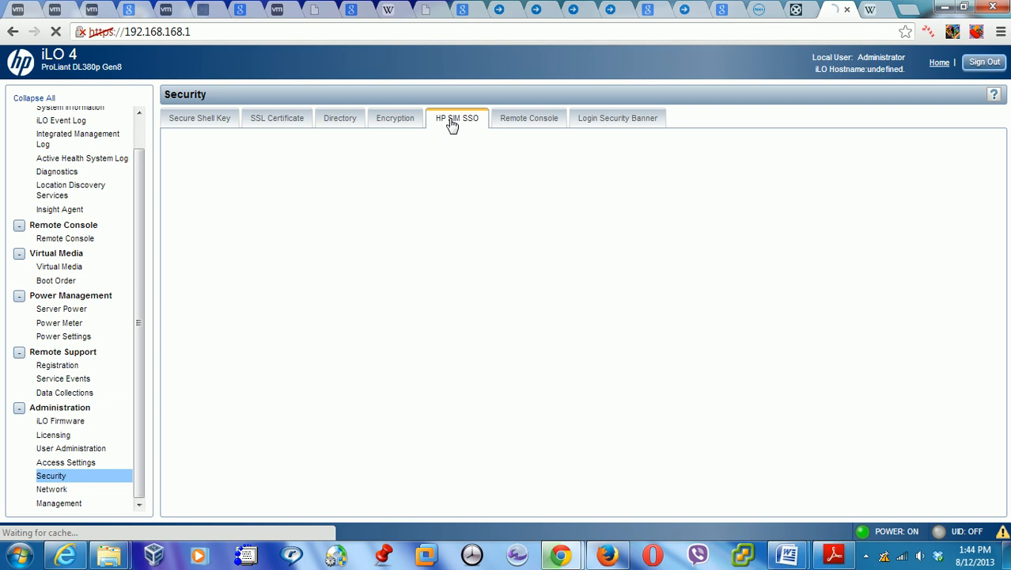
# On the Remote Console security tab, leave Computer Lock set to Disabled
pyautogui.click(522, 124)
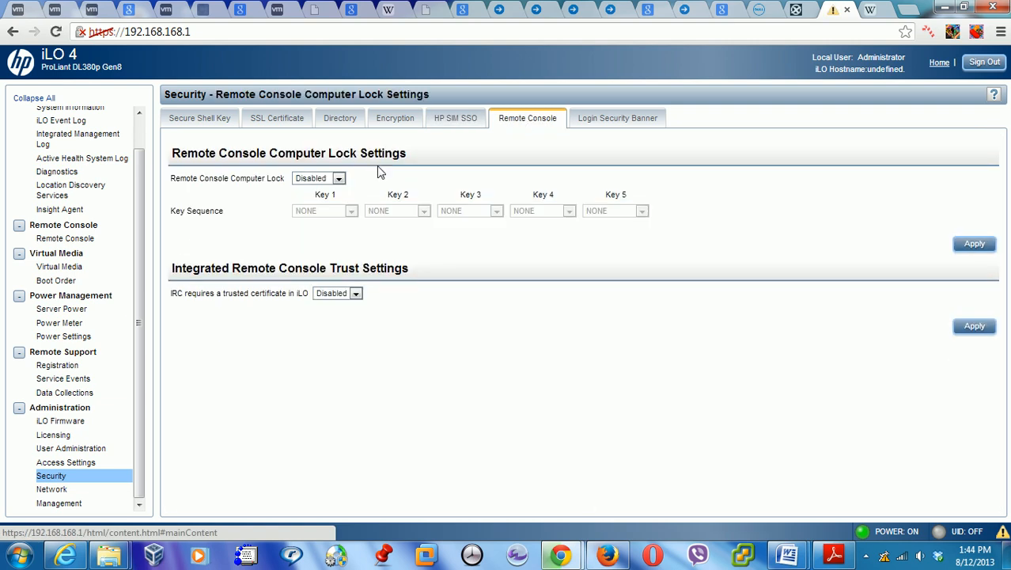
pyautogui.click(338, 178)
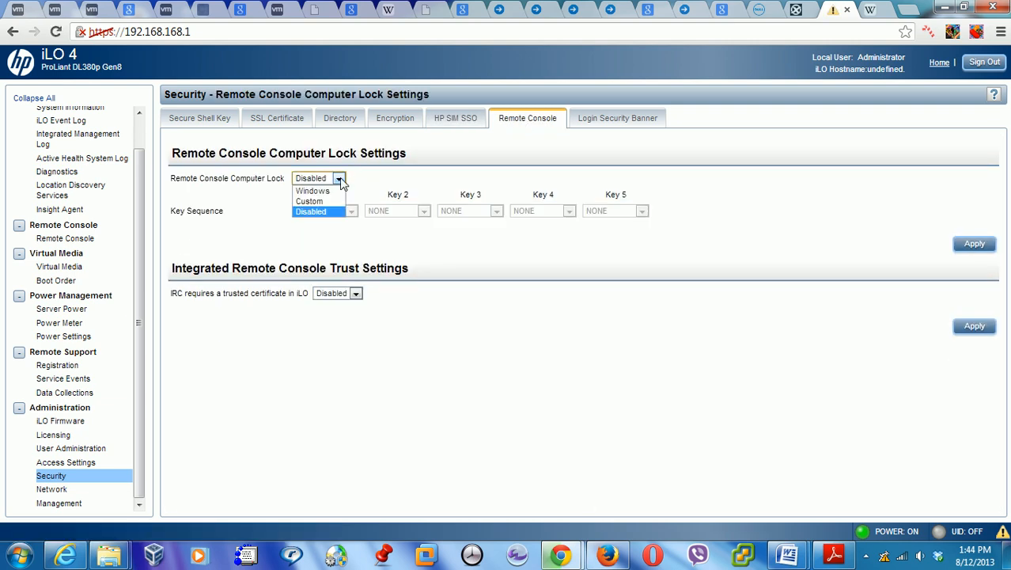
pyautogui.click(339, 180)
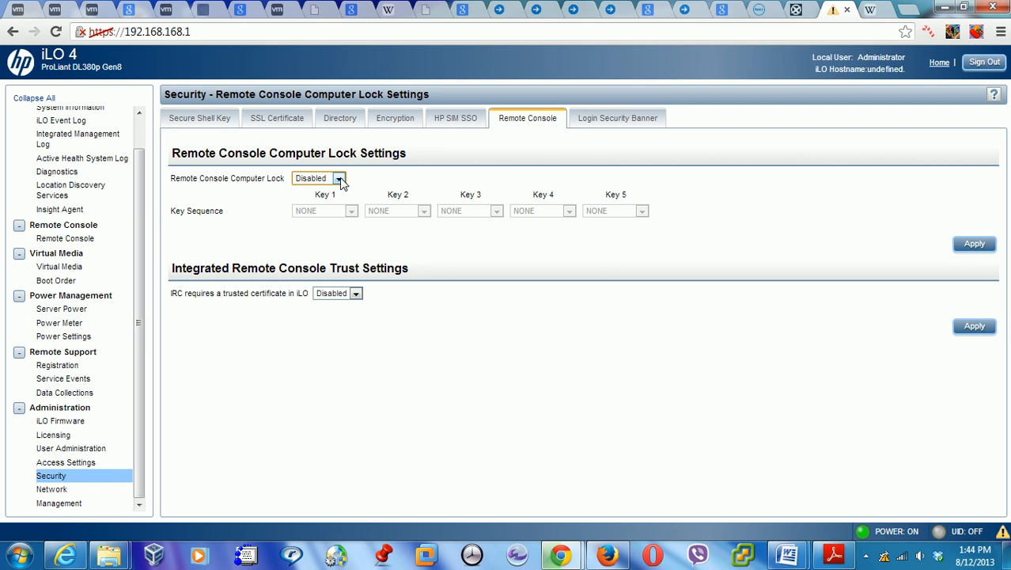
# Check Network SNTP settings, then IP & NIC settings with static IP 192.168.168.1
pyautogui.click(55, 490)
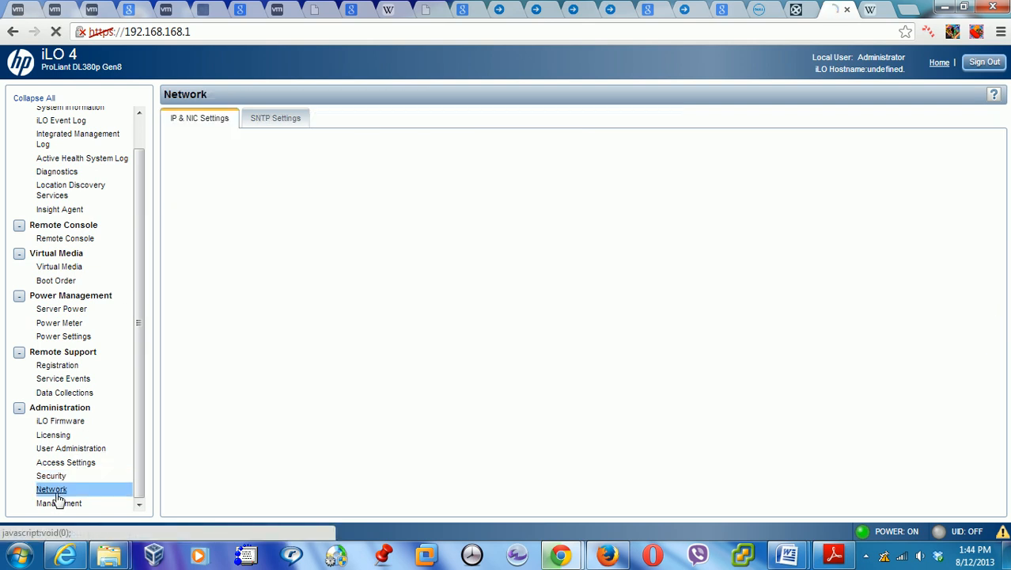
pyautogui.click(435, 202)
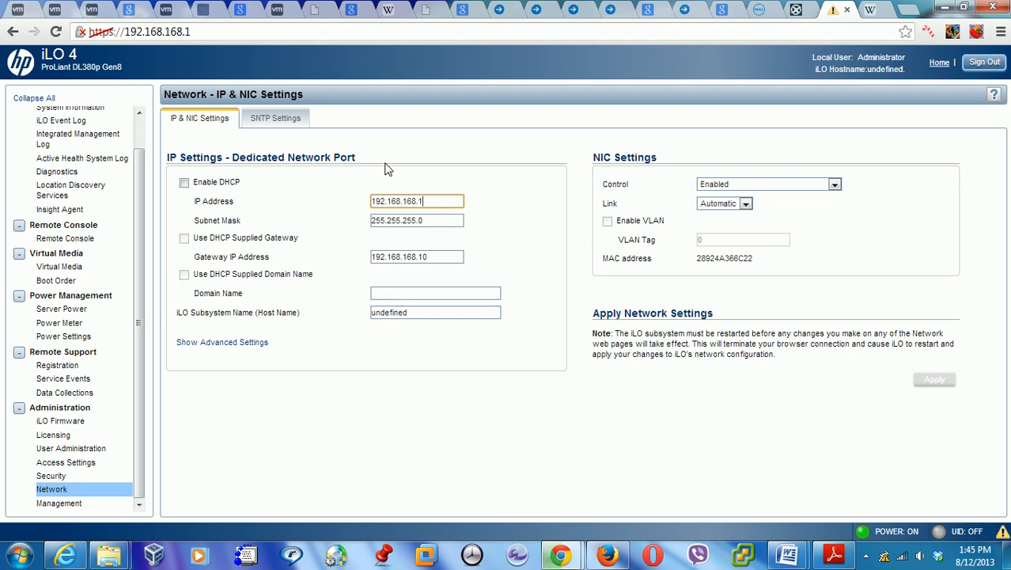
pyautogui.click(280, 124)
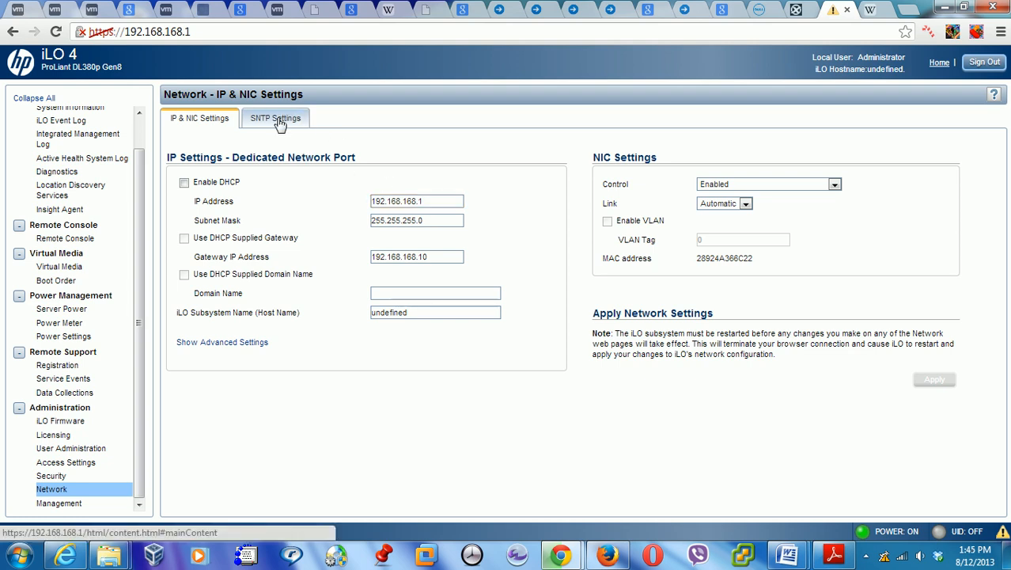
pyautogui.click(200, 120)
pyautogui.click(427, 202)
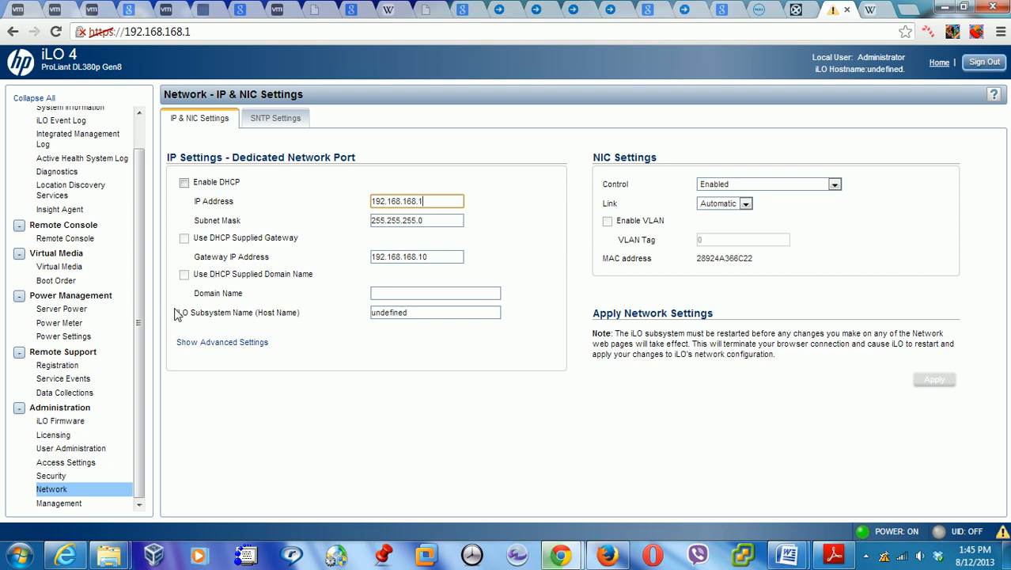
# Open Management SNMP settings and set System Location to 192.168.168.50
pyautogui.click(62, 507)
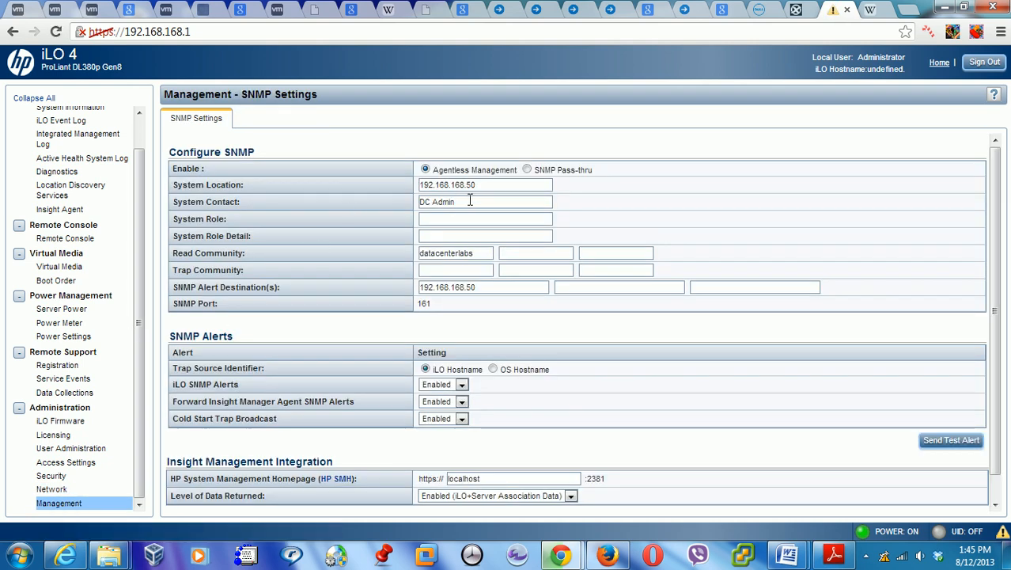
pyautogui.click(508, 186)
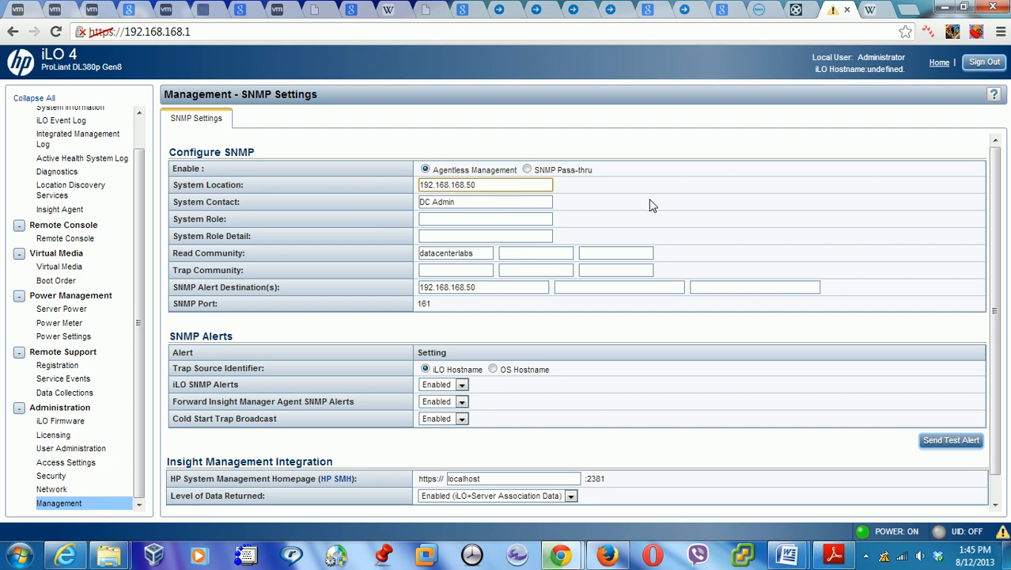
pyautogui.moveTo(997, 187); pyautogui.dragTo(988, 162)
# Copy the Read Community 'datacenterlabs' into the Trap Community field
pyautogui.doubleClick(474, 253)
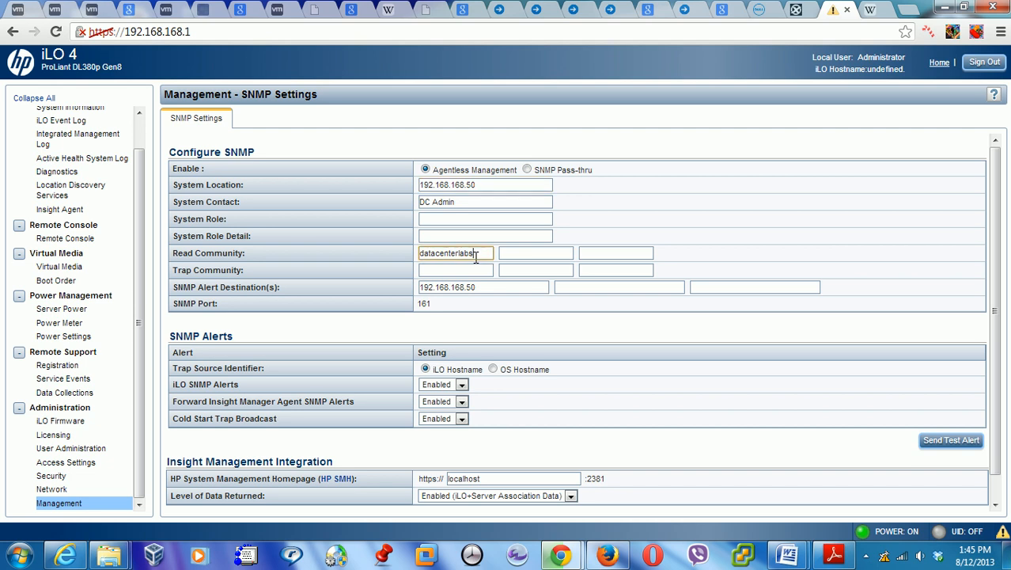
pyautogui.rightClick(444, 257)
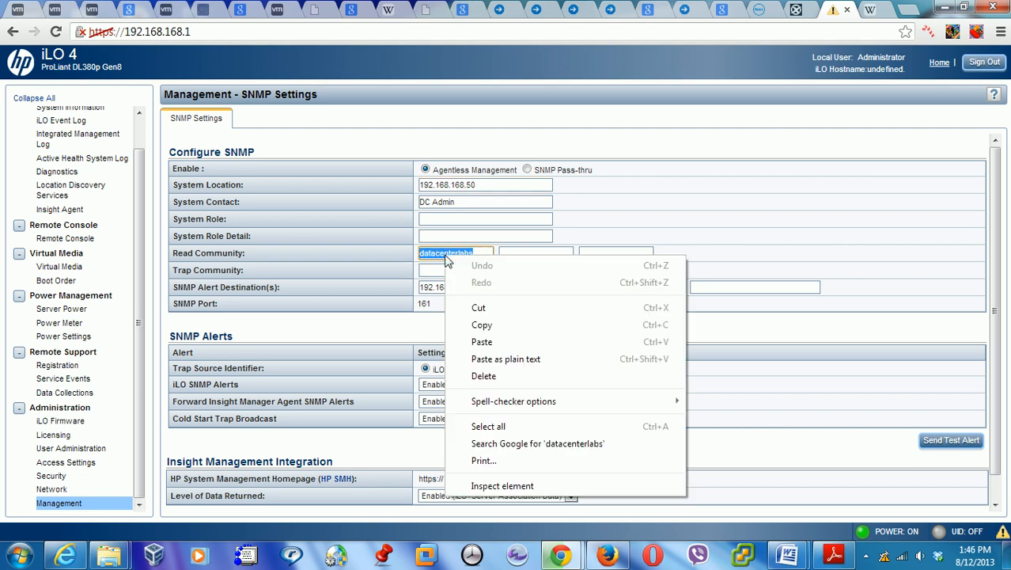
pyautogui.click(478, 324)
pyautogui.click(445, 270)
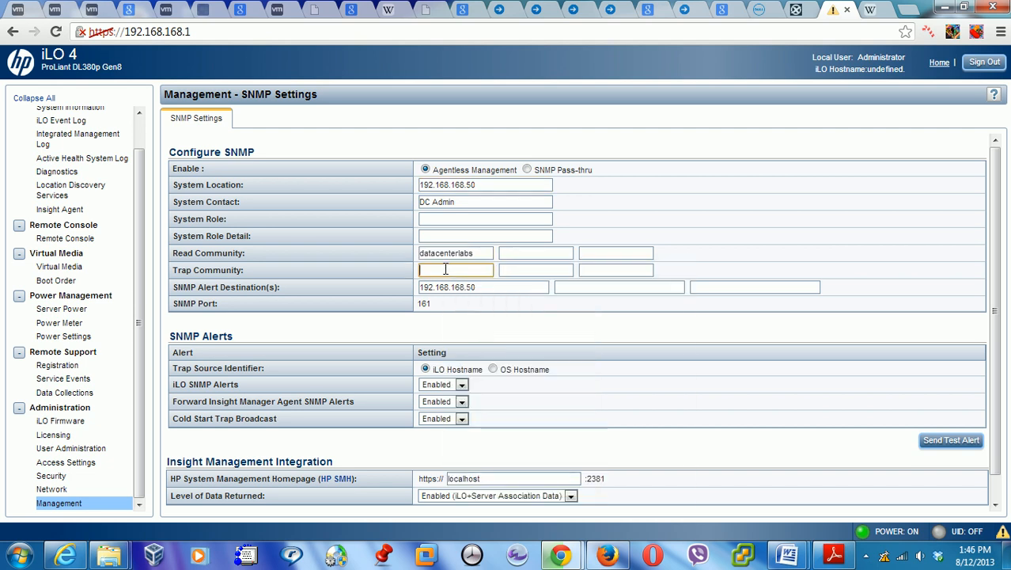
pyautogui.rightClick(445, 273)
pyautogui.click(483, 356)
# Set the SNMP Alert Destination to 192.168.168.50 and apply the settings
pyautogui.click(499, 286)
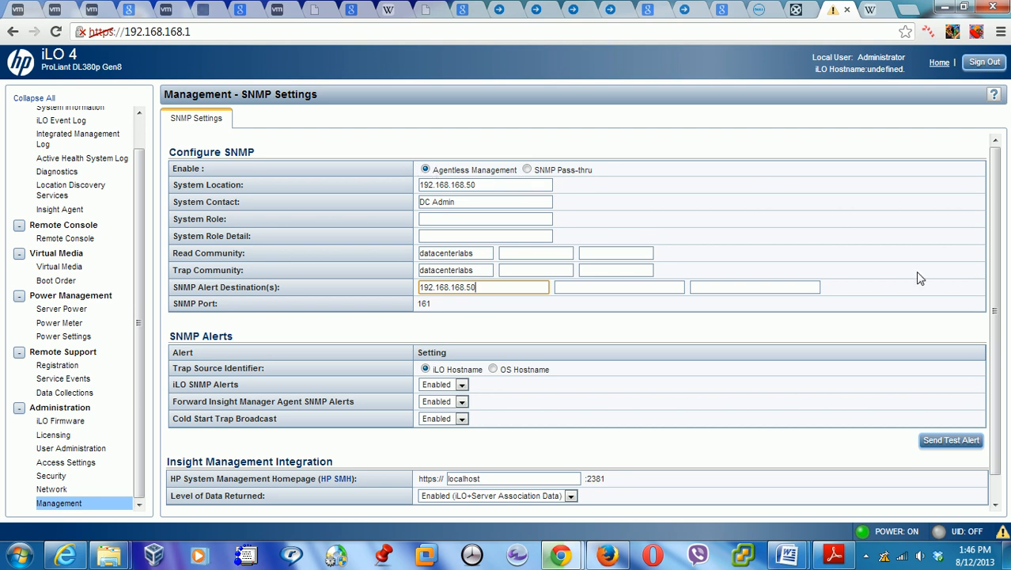
pyautogui.scroll(-1, 994, 444)
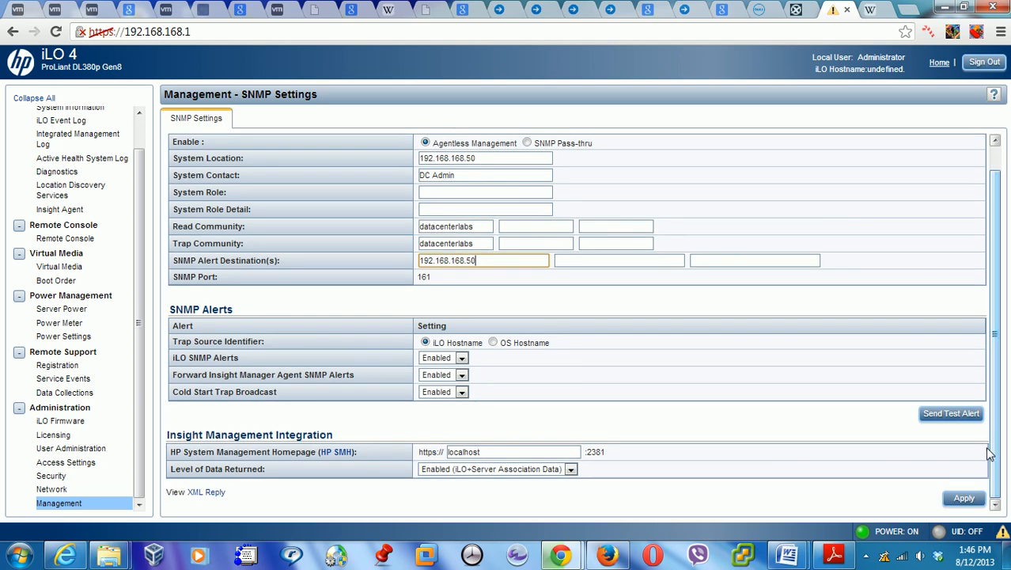
pyautogui.click(963, 496)
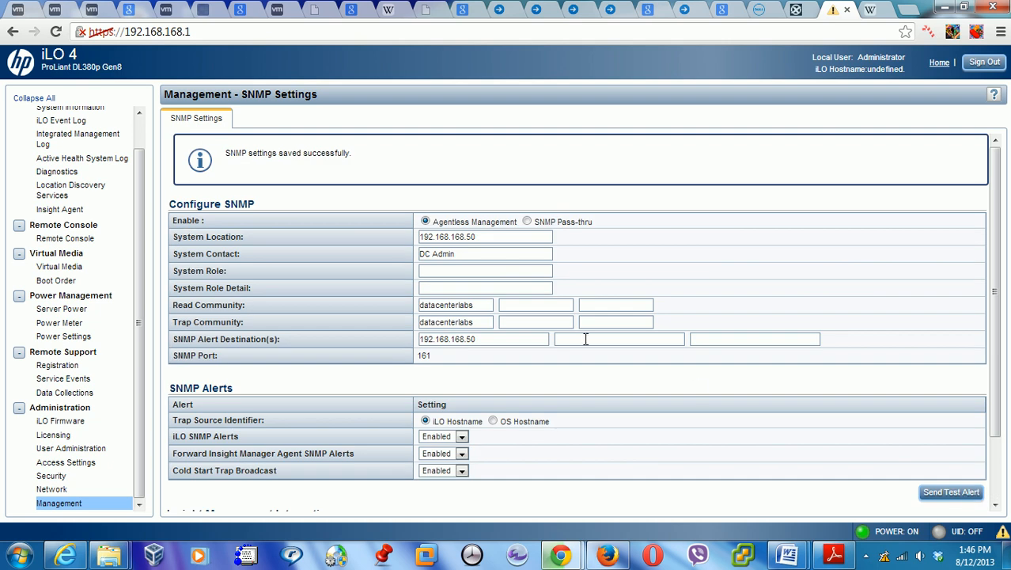
# Leave Level of Data Returned set to Enabled
pyautogui.scroll(-2, 898, 511)
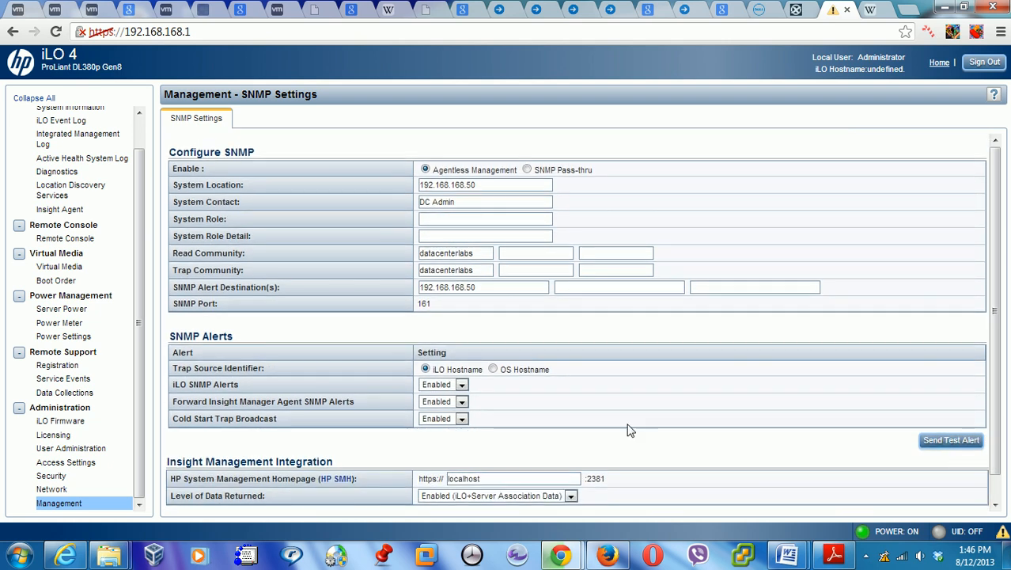
pyautogui.click(570, 496)
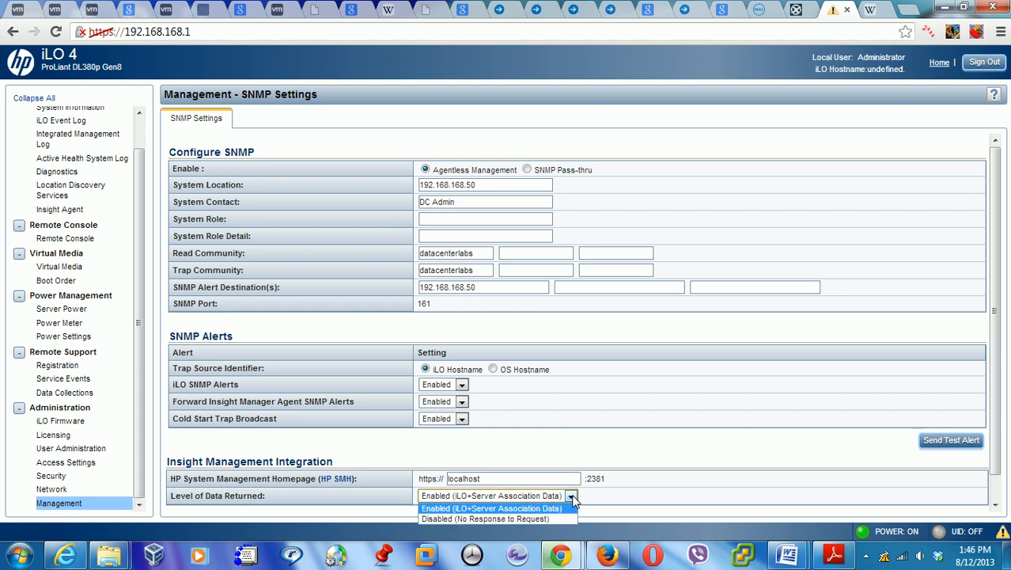
pyautogui.click(571, 497)
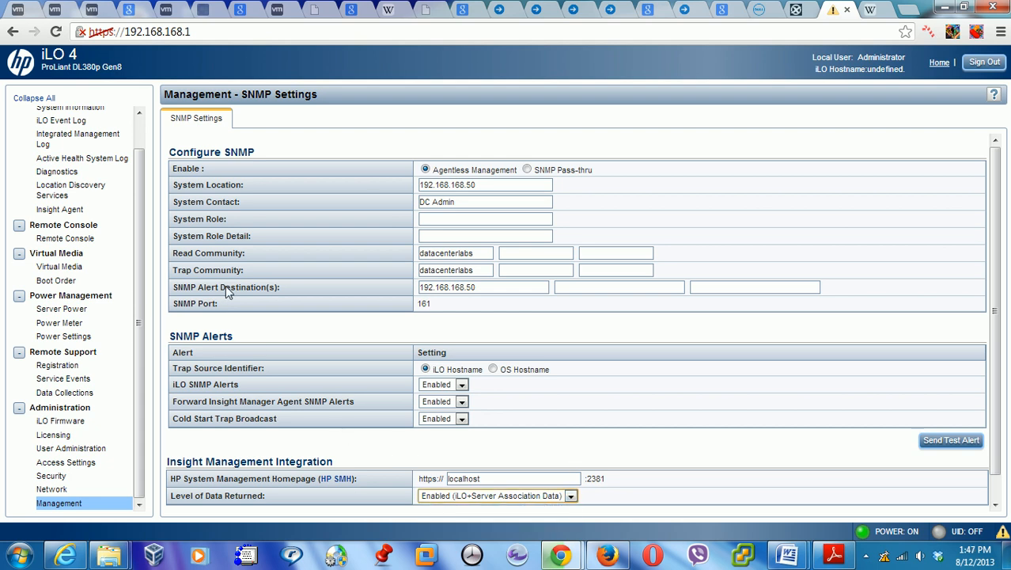
pyautogui.moveTo(136, 166); pyautogui.dragTo(126, 129)
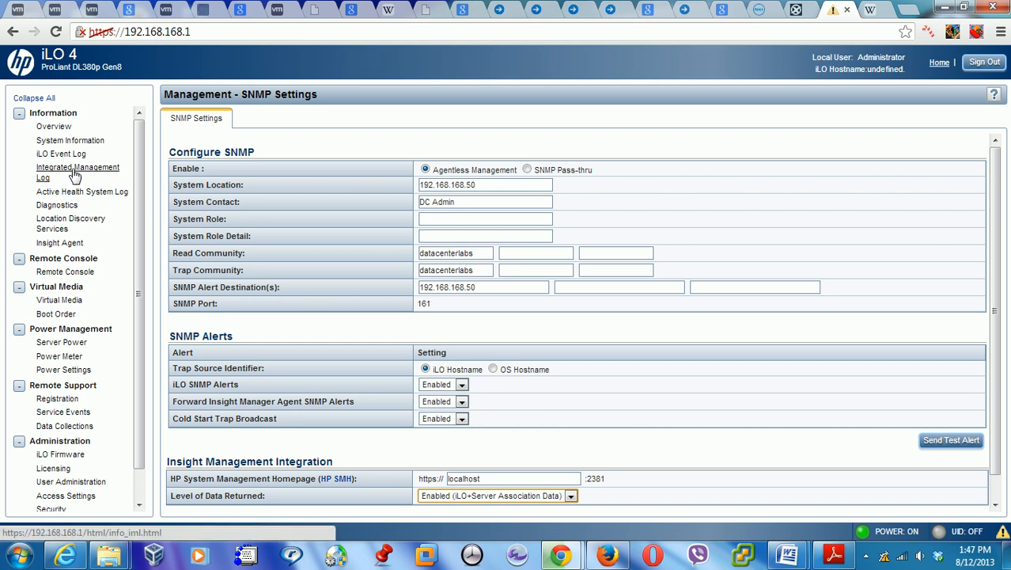
# Collapse Power Management, Remote Support and Administration, then open System Information's Health Summary
pyautogui.click(63, 130)
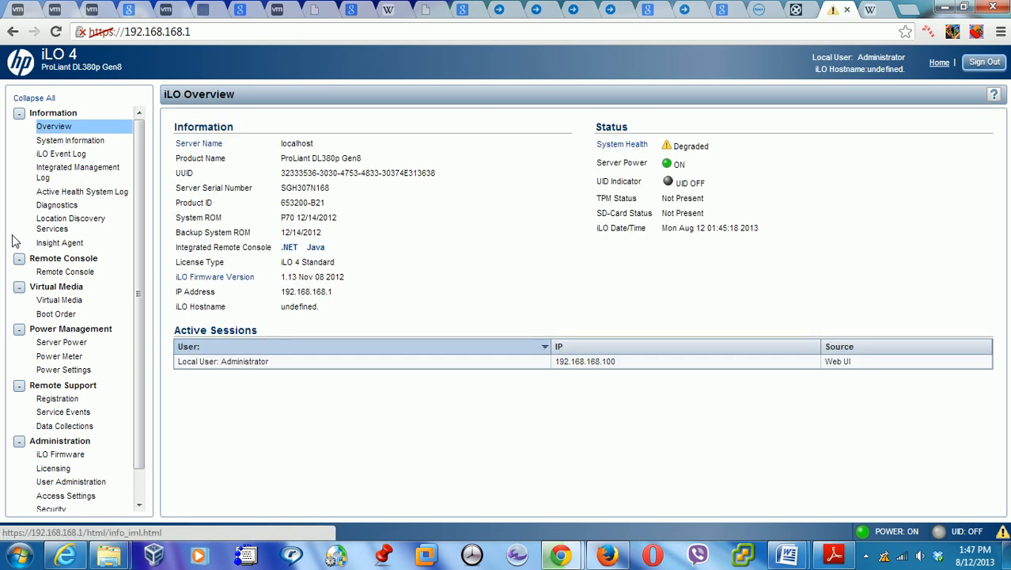
pyautogui.click(18, 331)
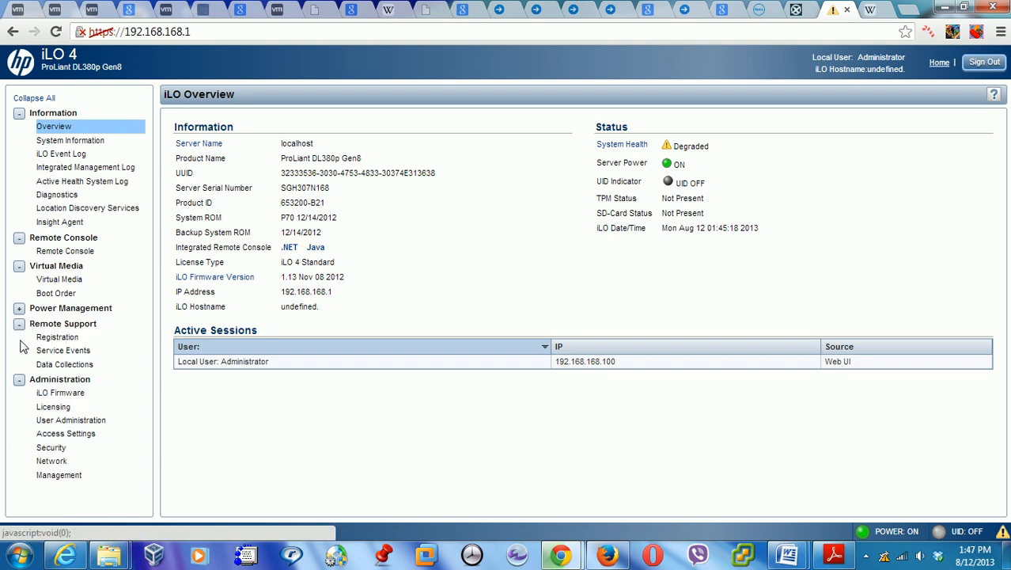
pyautogui.click(18, 324)
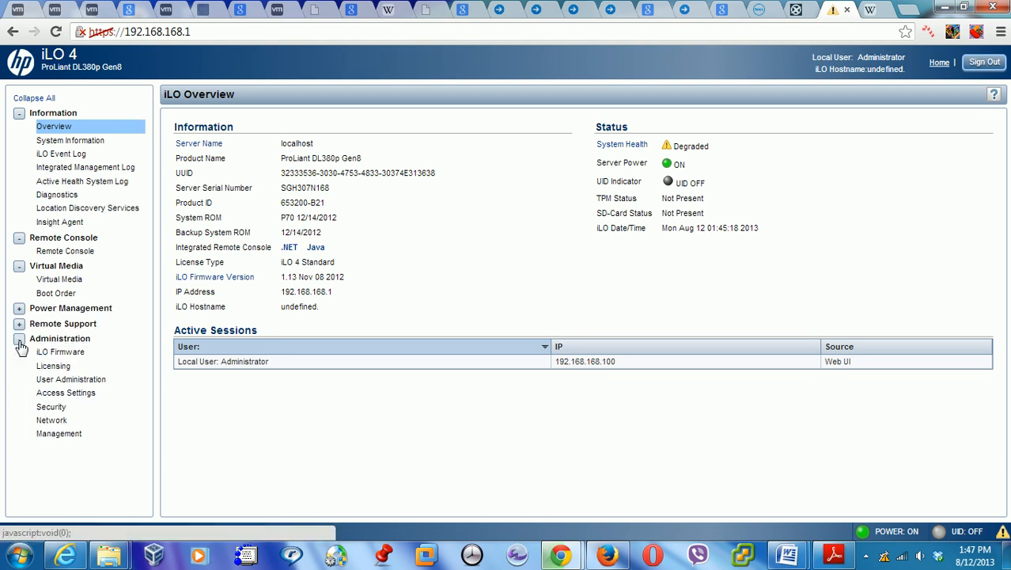
pyautogui.click(19, 339)
pyautogui.click(19, 113)
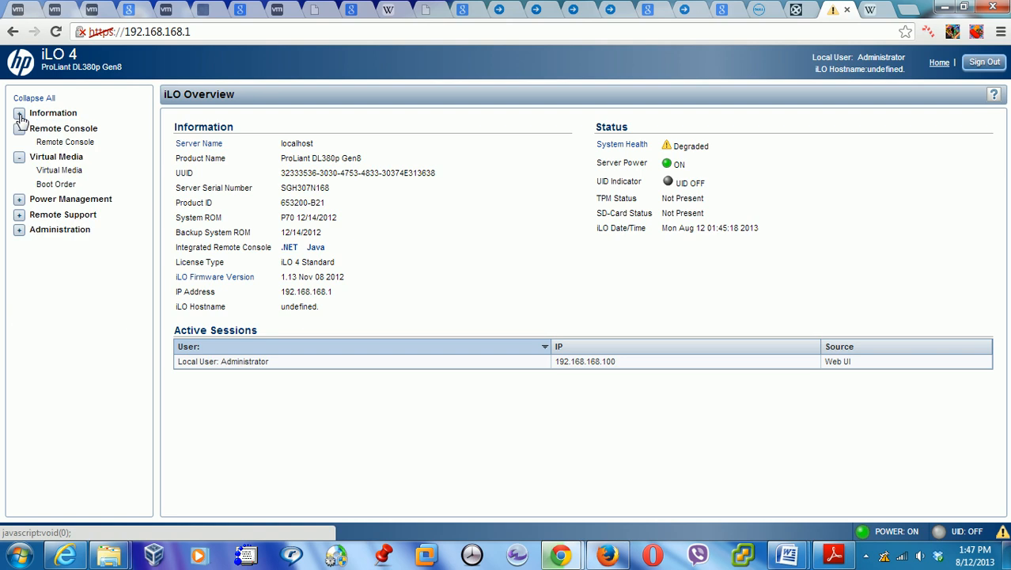
pyautogui.click(57, 113)
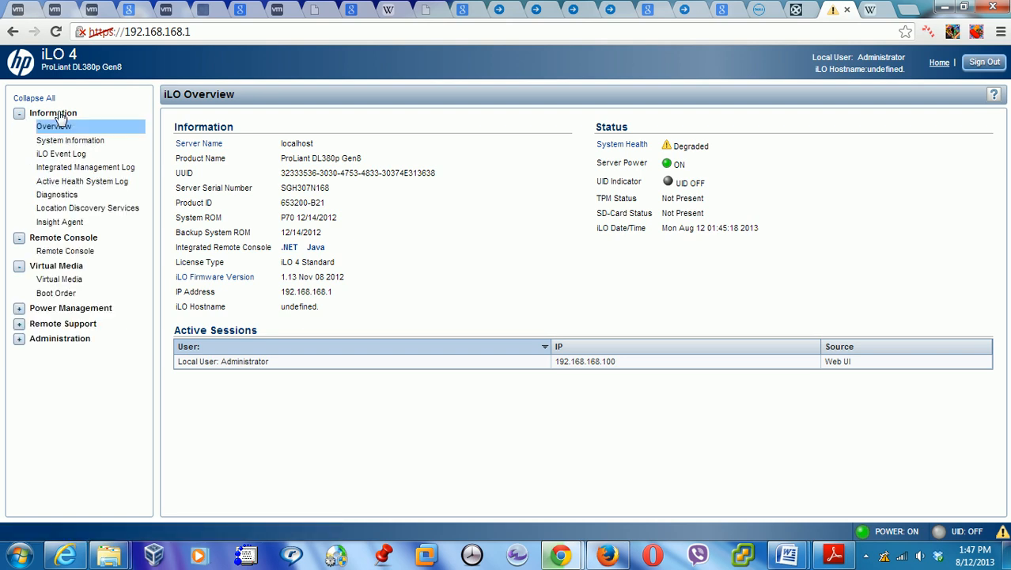
pyautogui.click(68, 140)
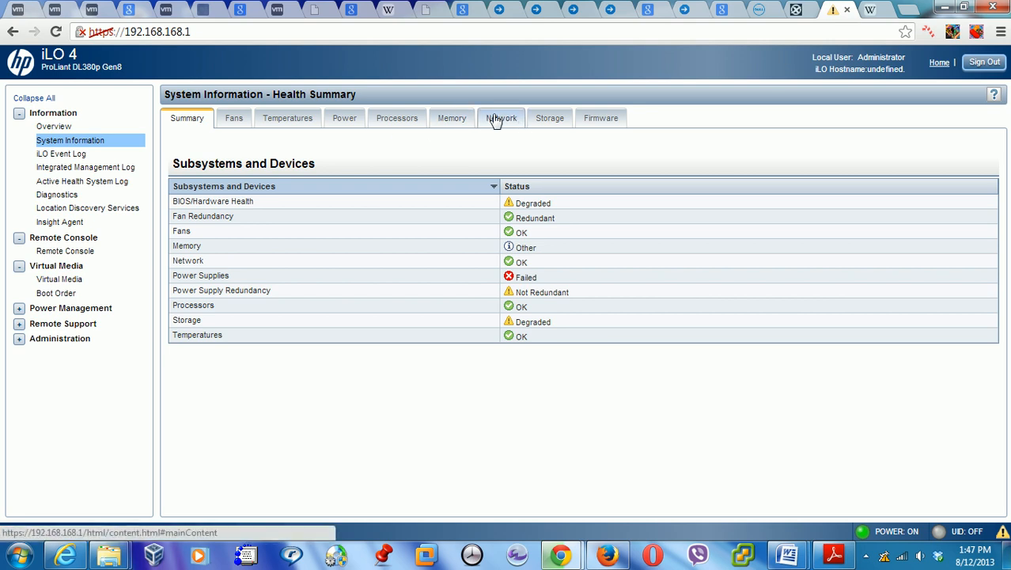
pyautogui.click(550, 121)
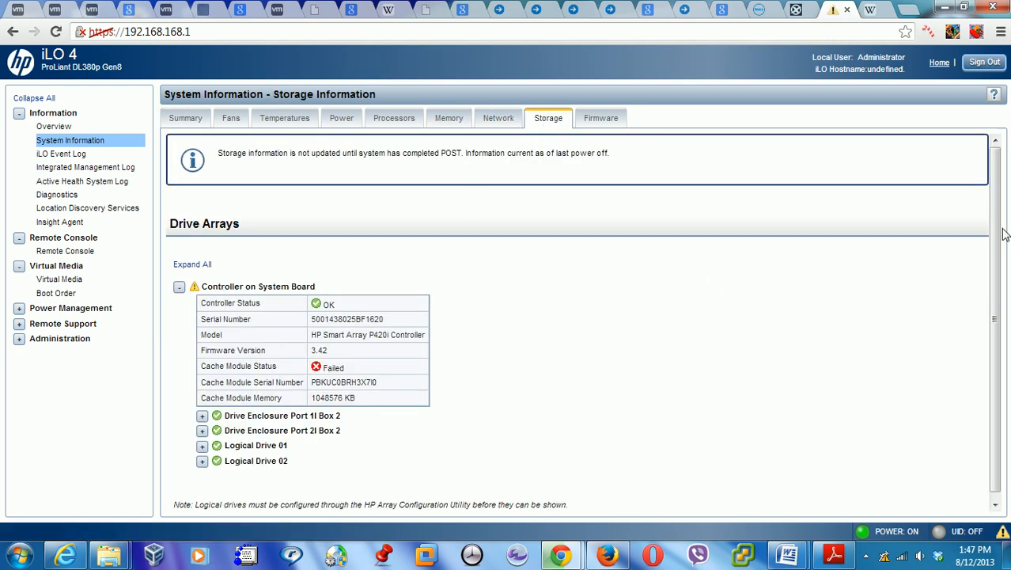
pyautogui.scroll(-1, 356, 396)
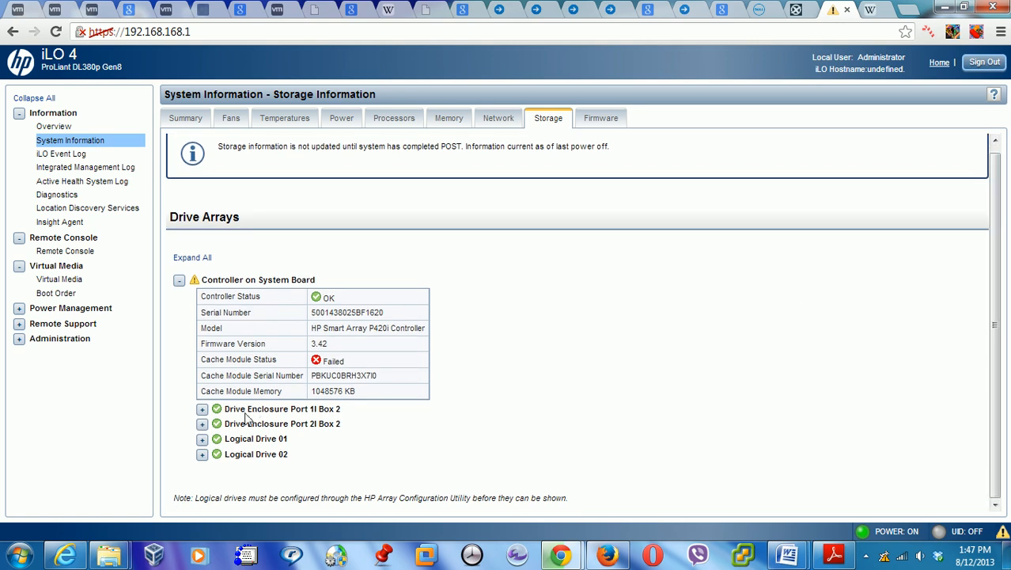
pyautogui.click(202, 410)
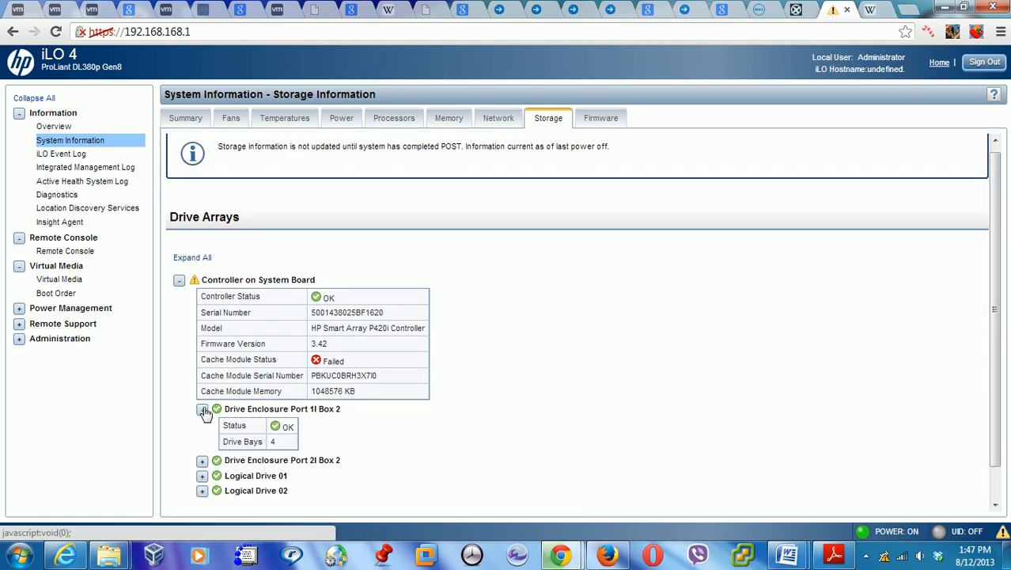
pyautogui.click(202, 461)
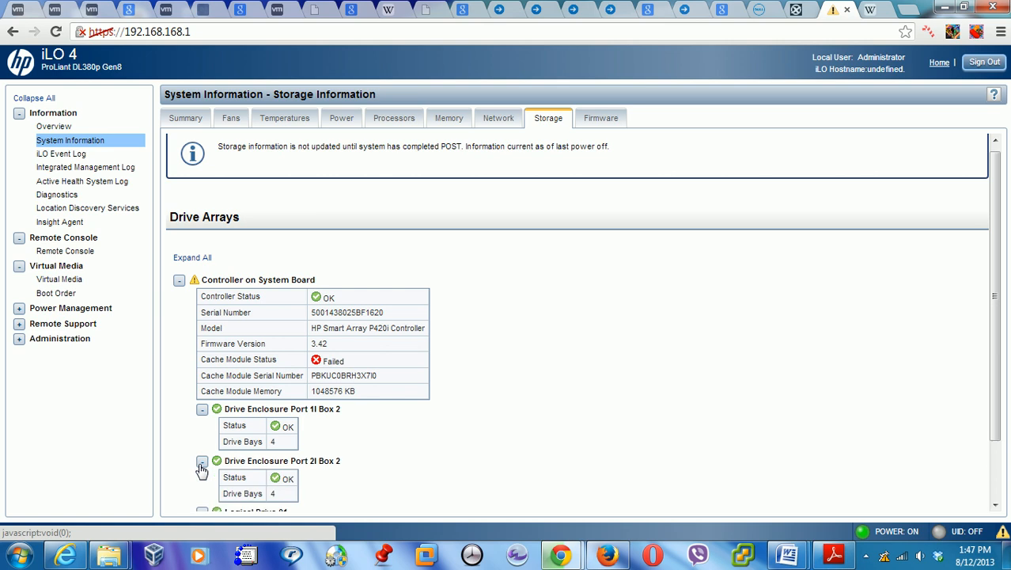
pyautogui.moveTo(1001, 267); pyautogui.dragTo(997, 346)
pyautogui.click(202, 441)
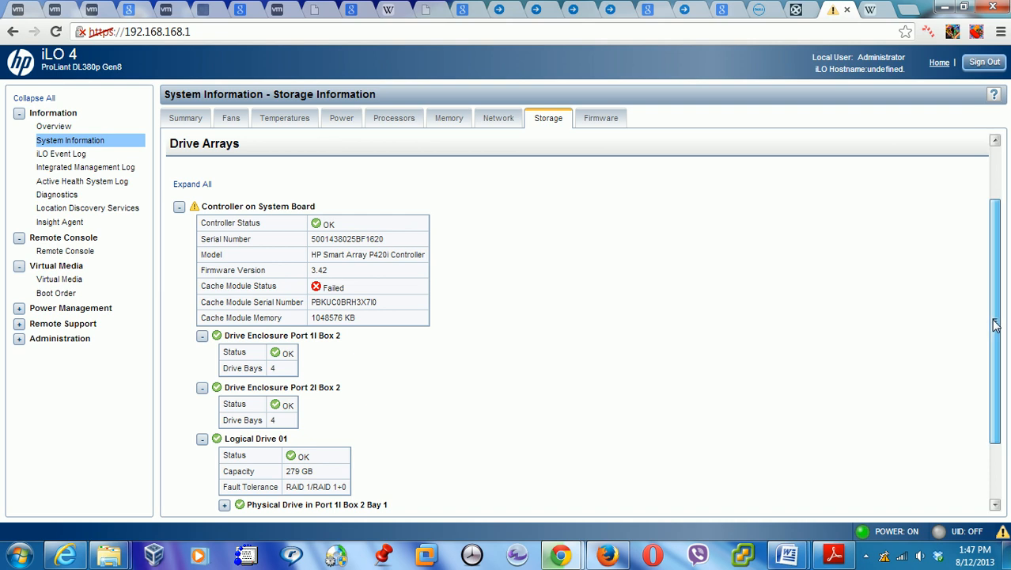
pyautogui.moveTo(995, 325); pyautogui.dragTo(996, 378)
pyautogui.click(203, 455)
pyautogui.click(225, 422)
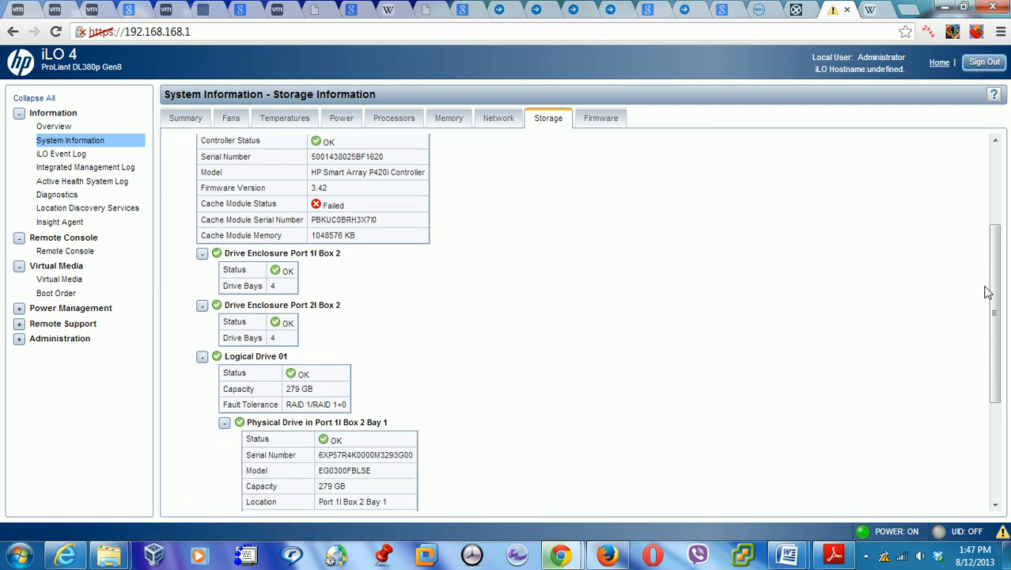
pyautogui.moveTo(996, 309); pyautogui.dragTo(1004, 402)
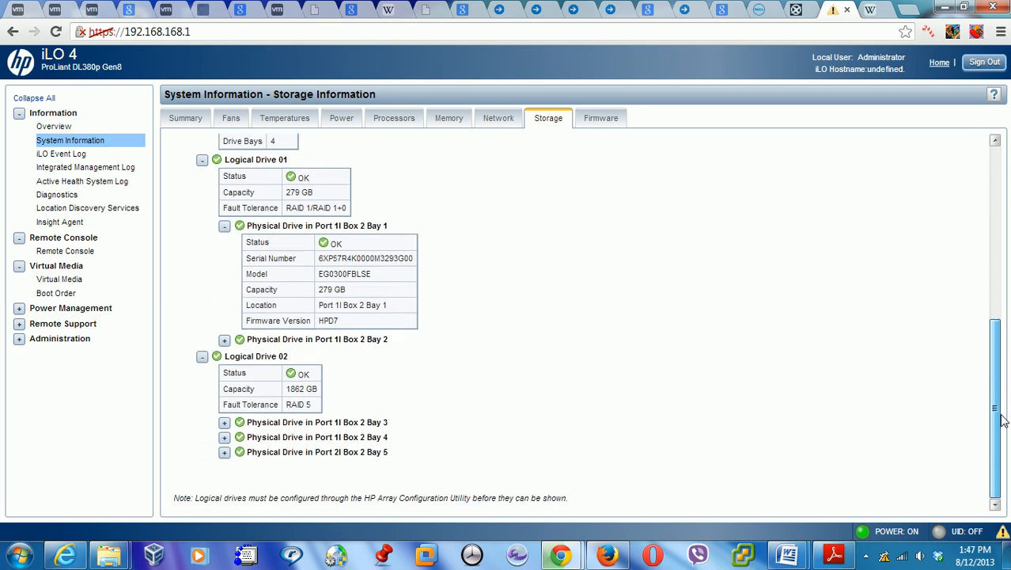
pyautogui.click(225, 424)
pyautogui.click(225, 423)
pyautogui.click(224, 437)
pyautogui.click(225, 437)
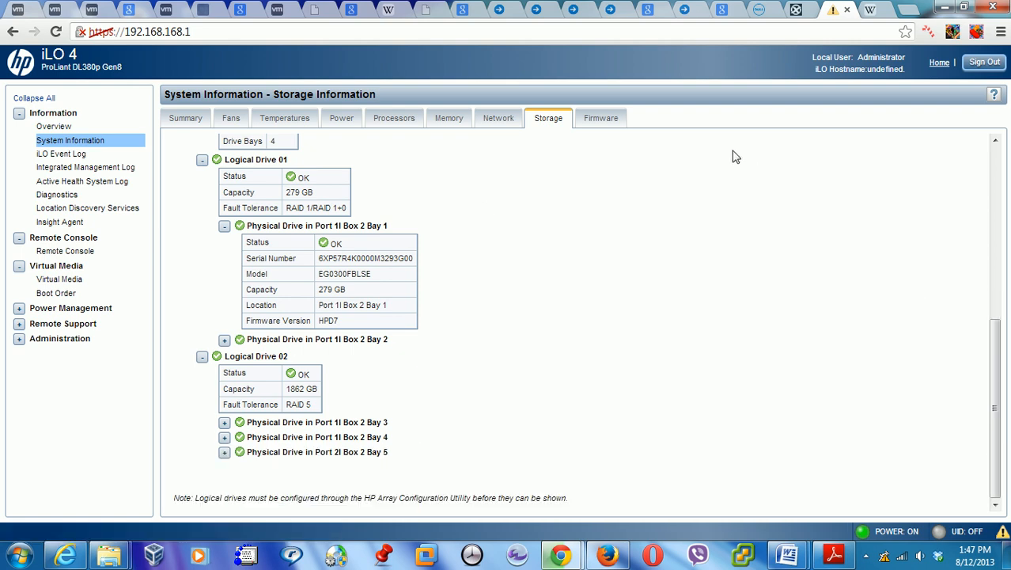
pyautogui.click(503, 125)
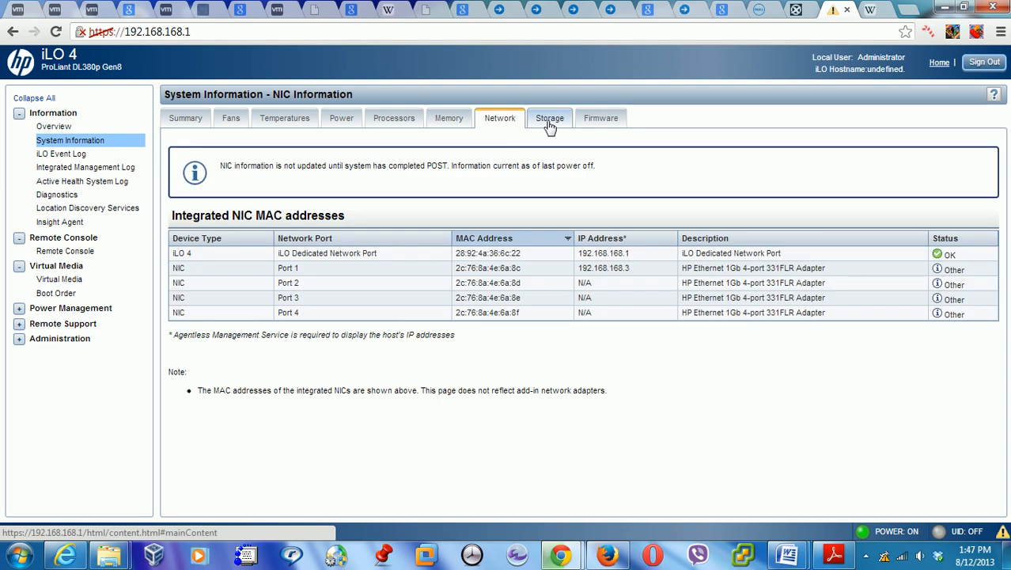
pyautogui.click(550, 125)
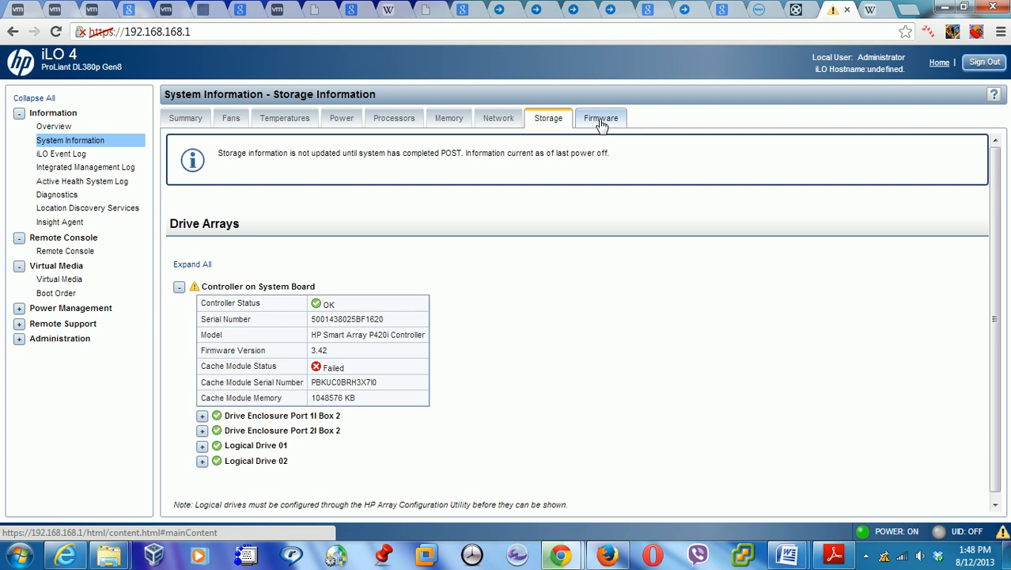
pyautogui.click(602, 120)
pyautogui.click(546, 127)
pyautogui.click(488, 123)
pyautogui.click(446, 125)
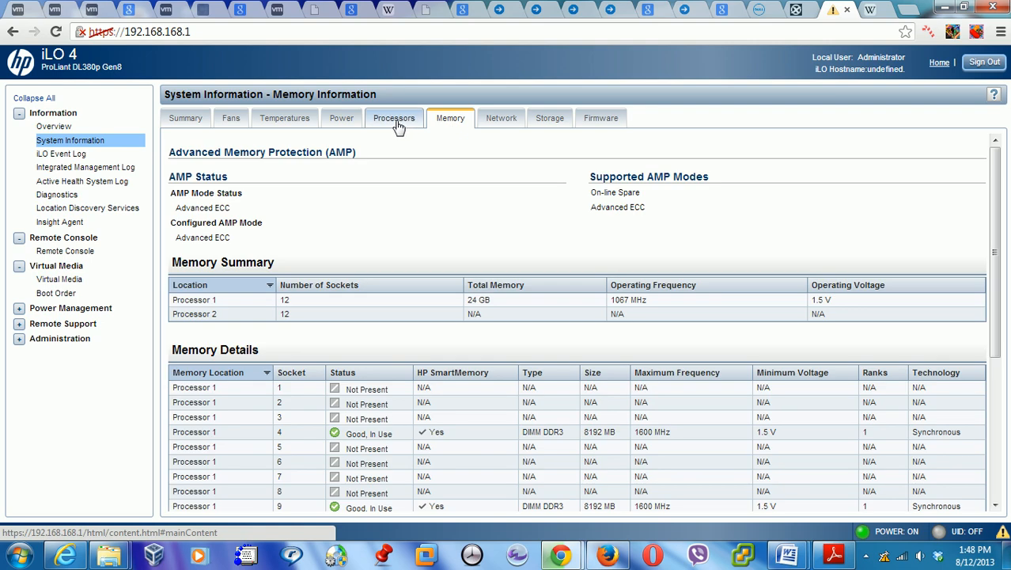
pyautogui.click(194, 120)
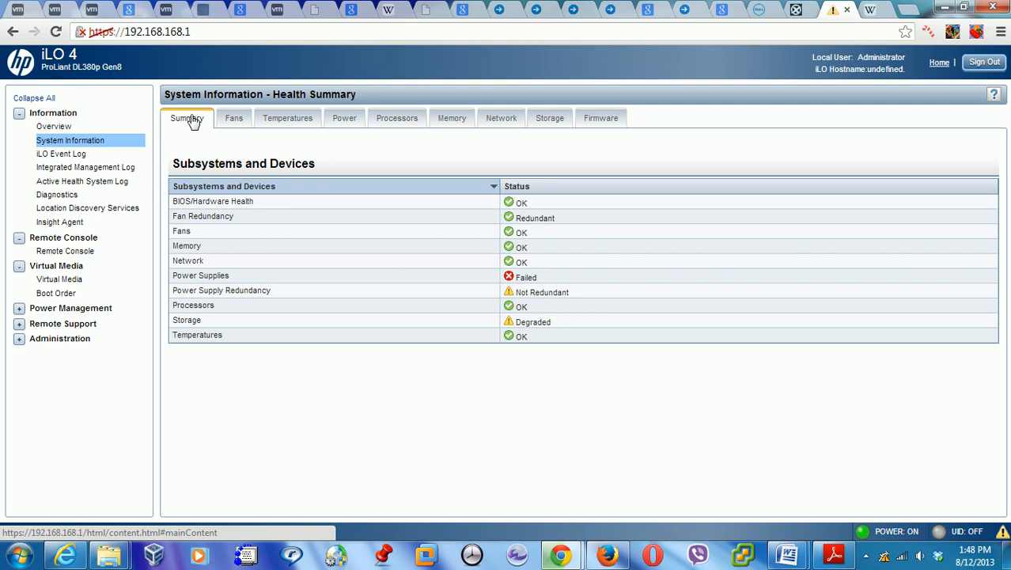